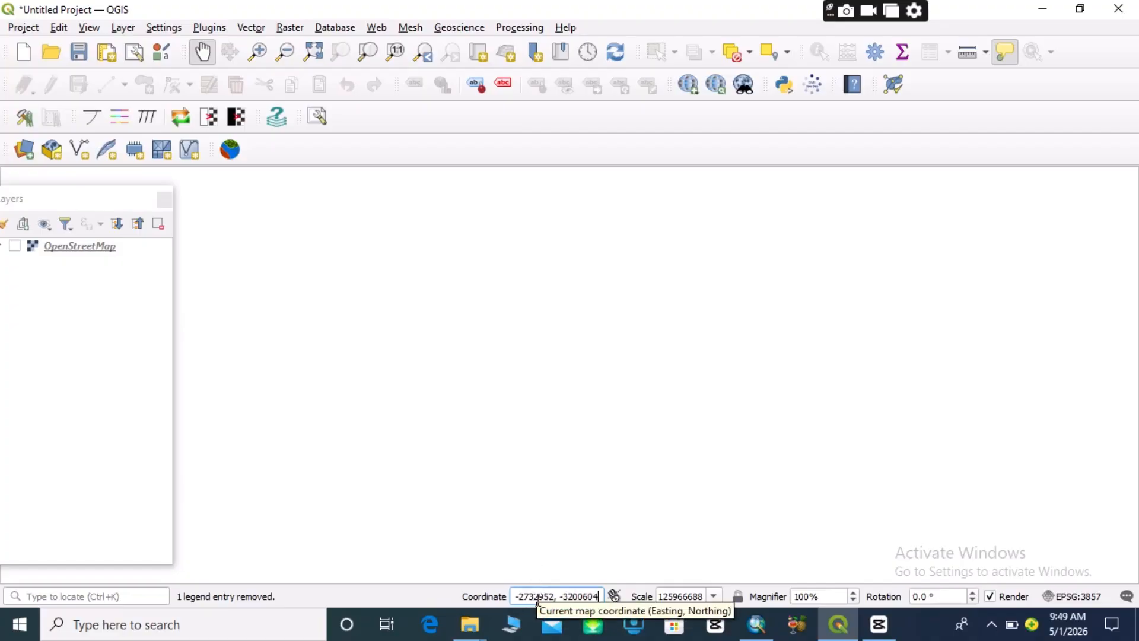
Load the built-in world map layer by entering "world" as the map coordinate.
triple_click(538, 597)
key("BackSpace")
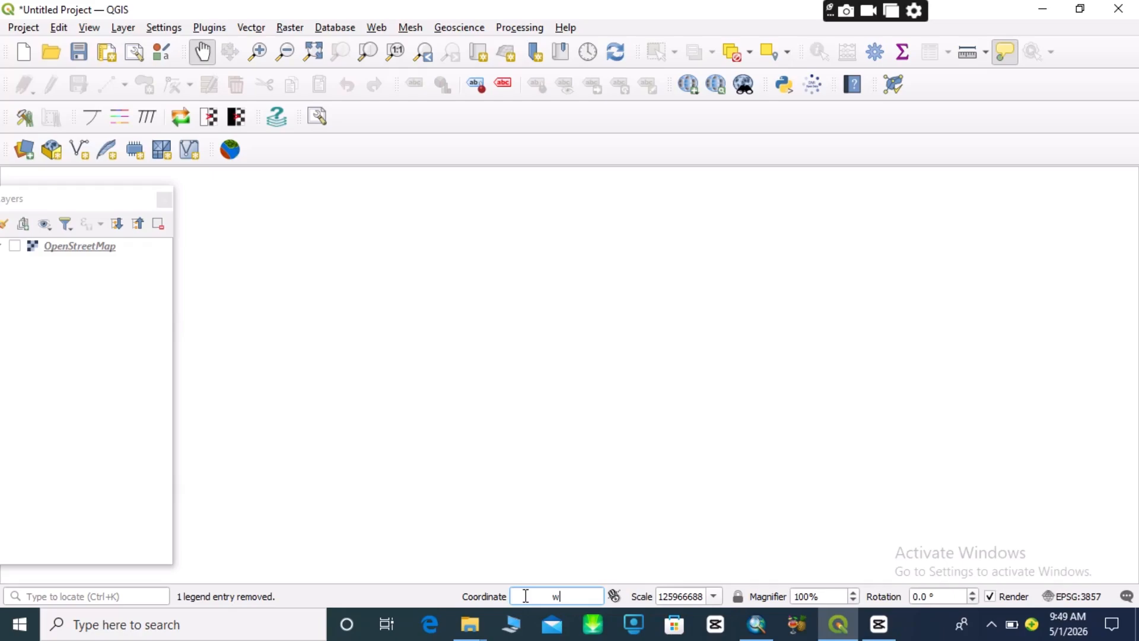
type("world")
key("Return")
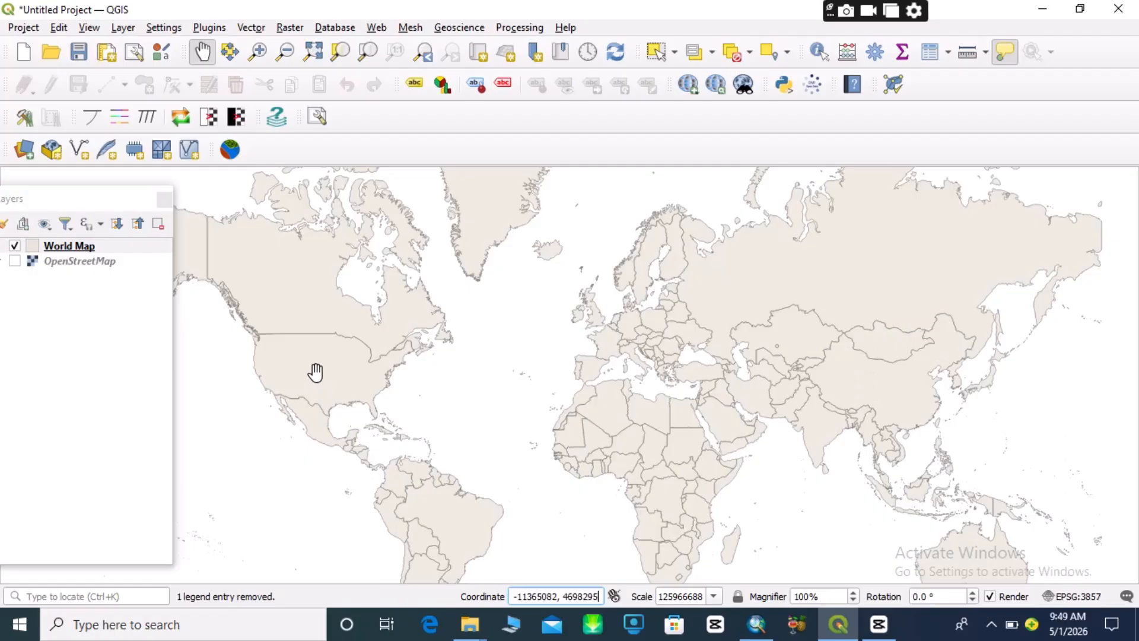
Examine the country boundaries of the World Map layer across the Americas, Africa, Europe and Asia.
left_click_drag(315, 376, 373, 371)
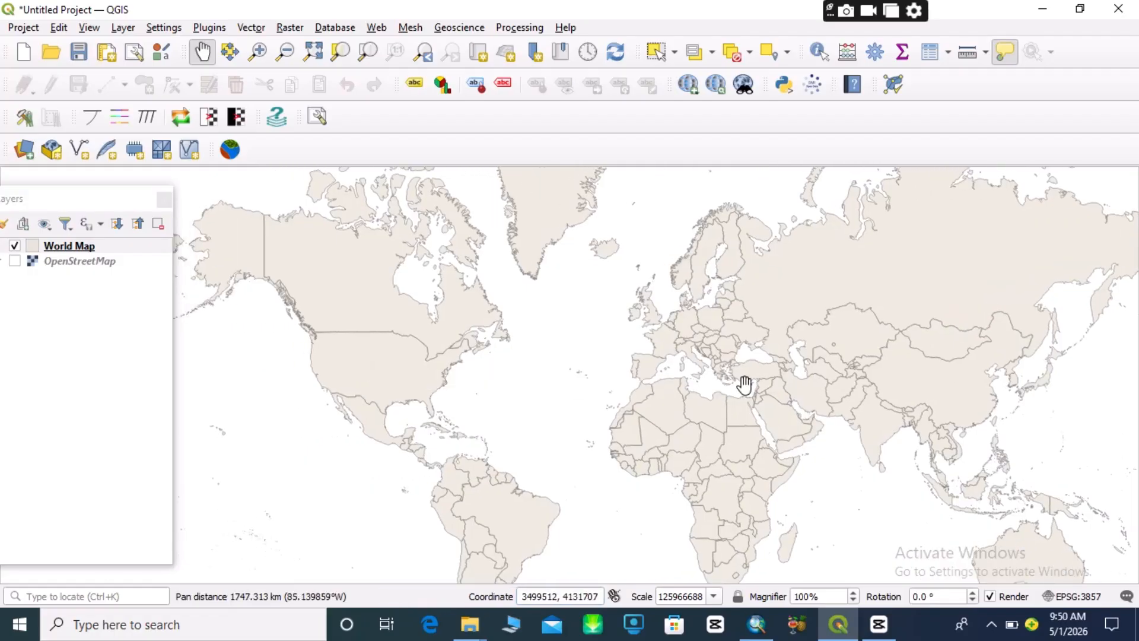
scroll(700, 396, "up", 1)
left_click_drag(700, 396, 621, 343)
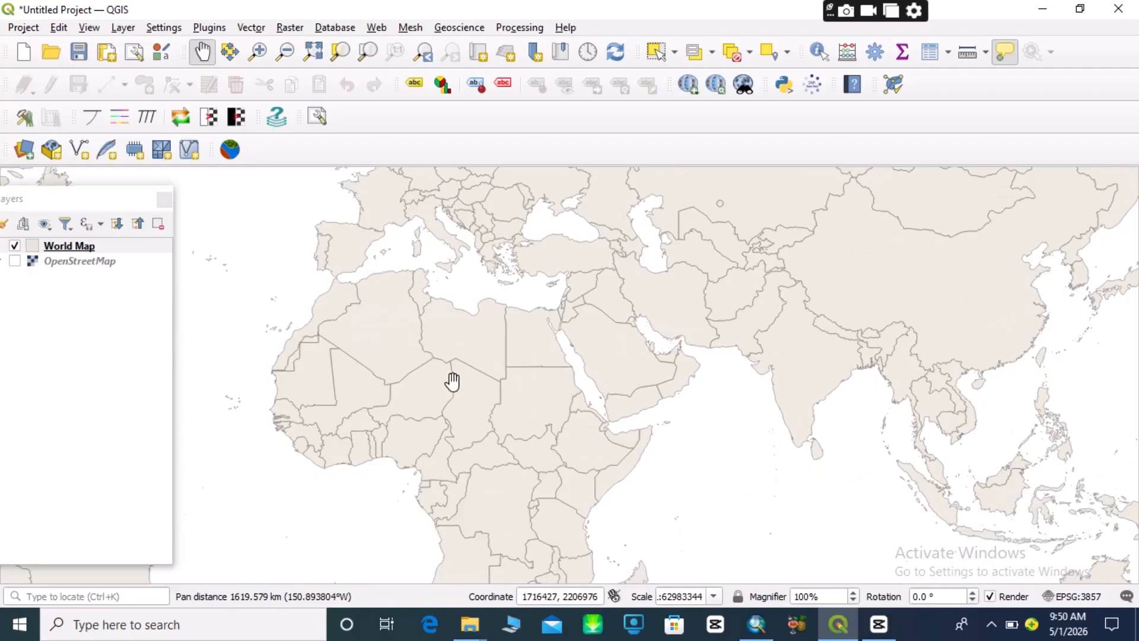
left_click_drag(451, 382, 504, 352)
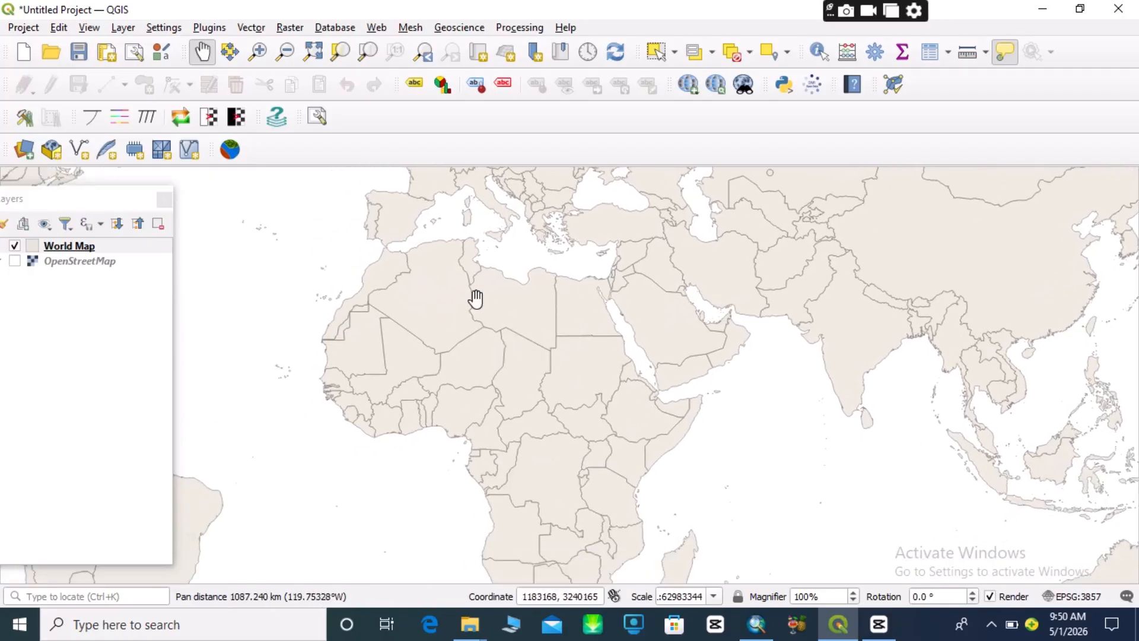
left_click_drag(450, 321, 552, 308)
left_click_drag(470, 318, 544, 315)
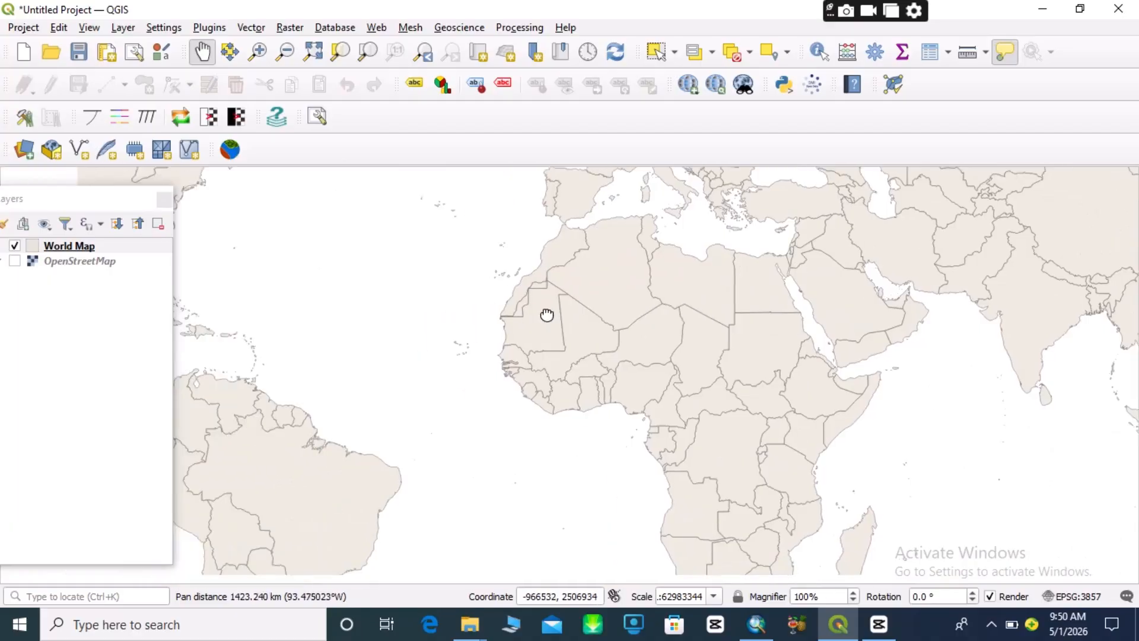
mouse_move(482, 333)
left_mouse_down()
mouse_move(554, 330)
mouse_move(516, 335)
mouse_move(541, 318)
left_mouse_up()
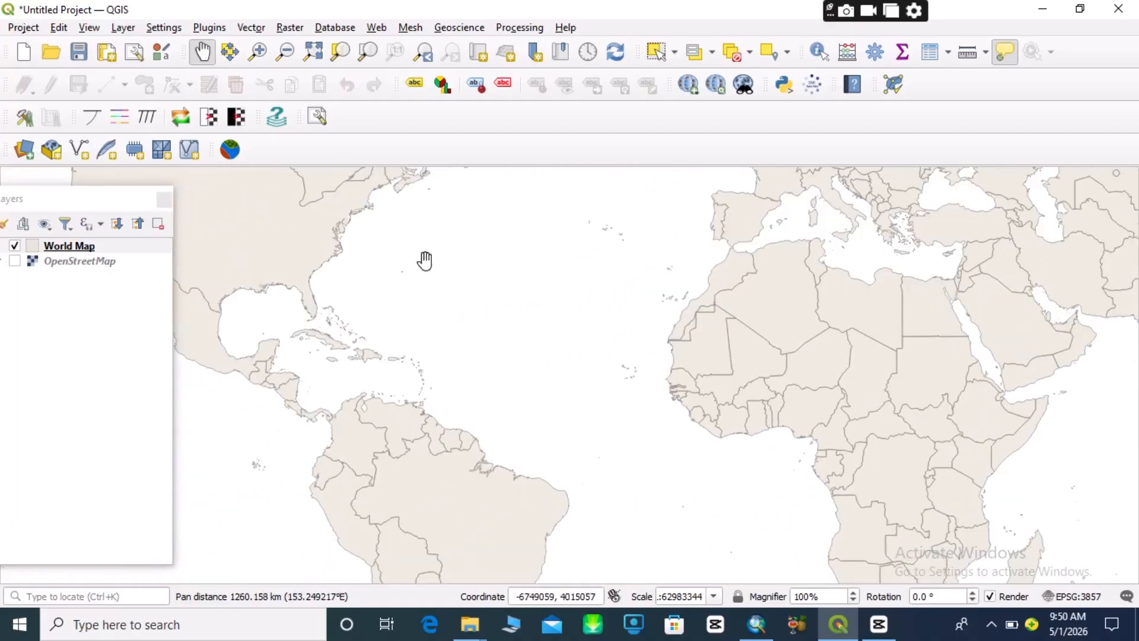
left_click_drag(744, 362, 706, 364)
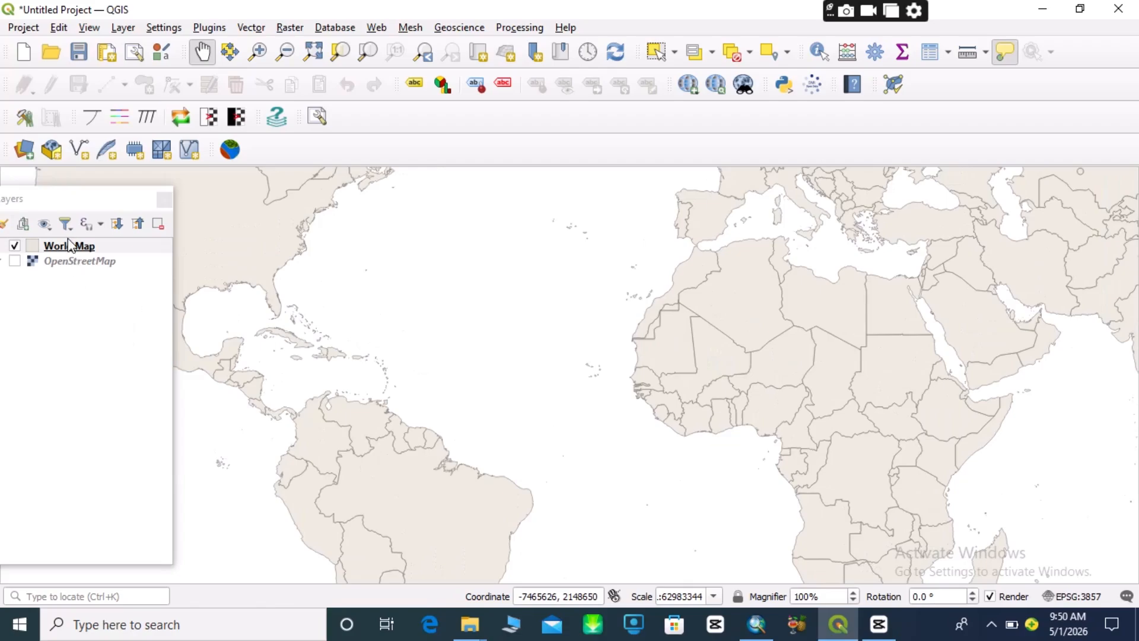
Open the settings for exporting all features of the World Map layer to a file.
mouse_move(70, 251)
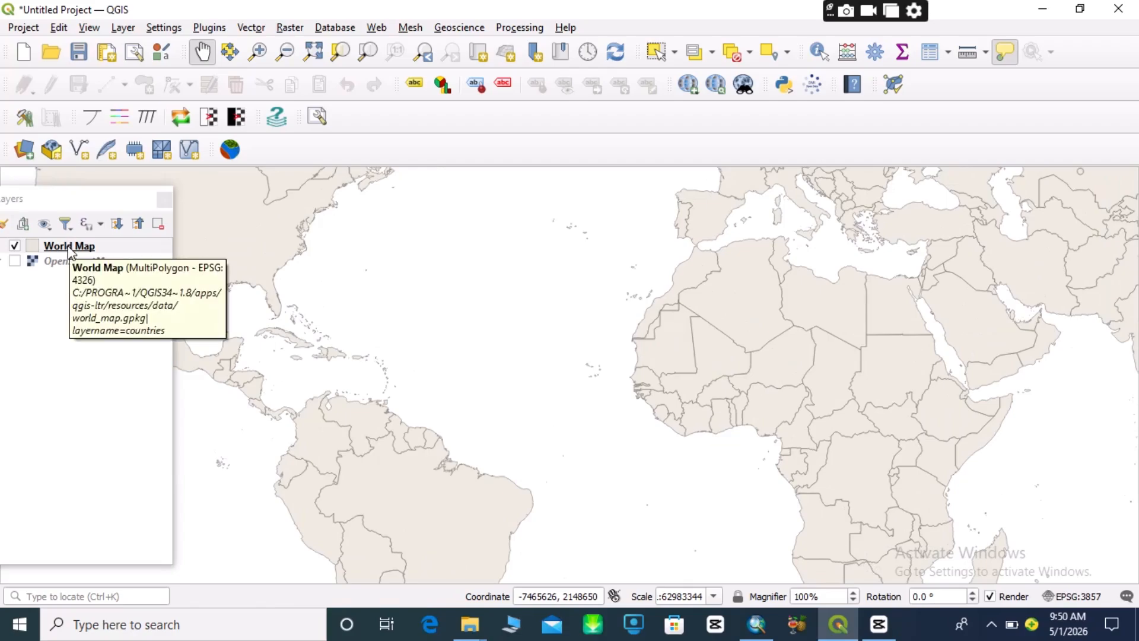
right_click(69, 251)
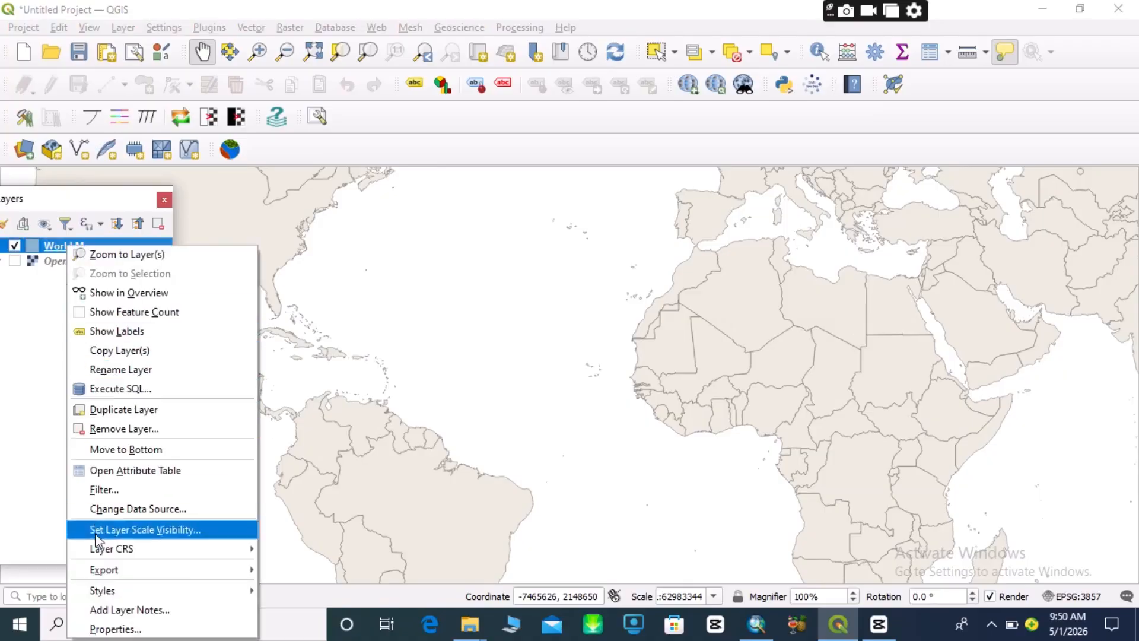
mouse_move(101, 573)
mouse_move(105, 599)
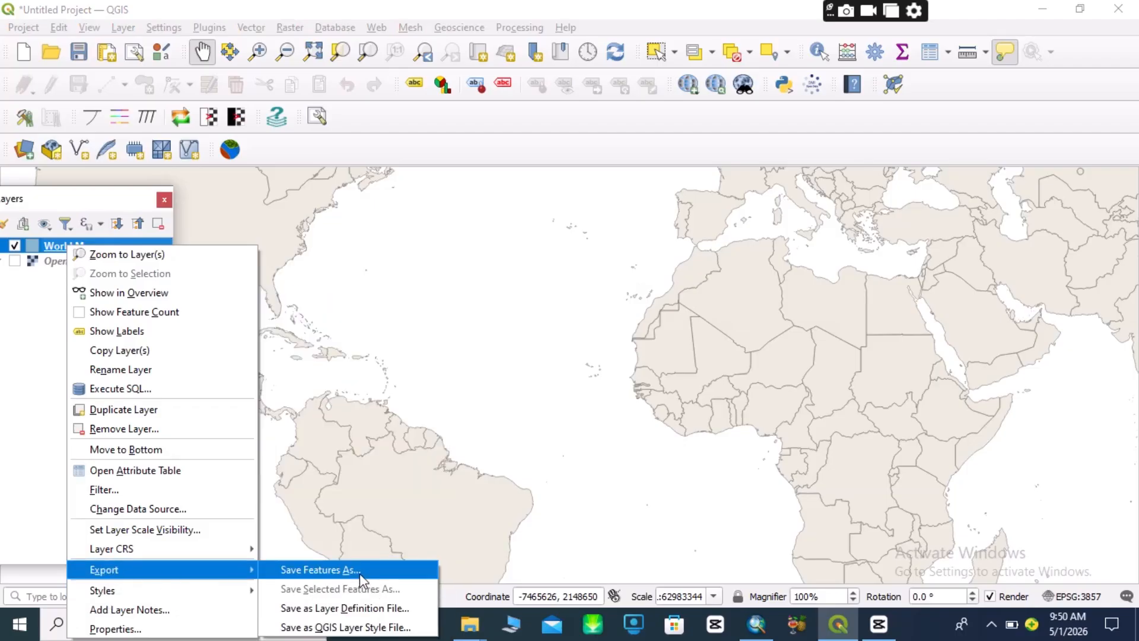
left_click(360, 573)
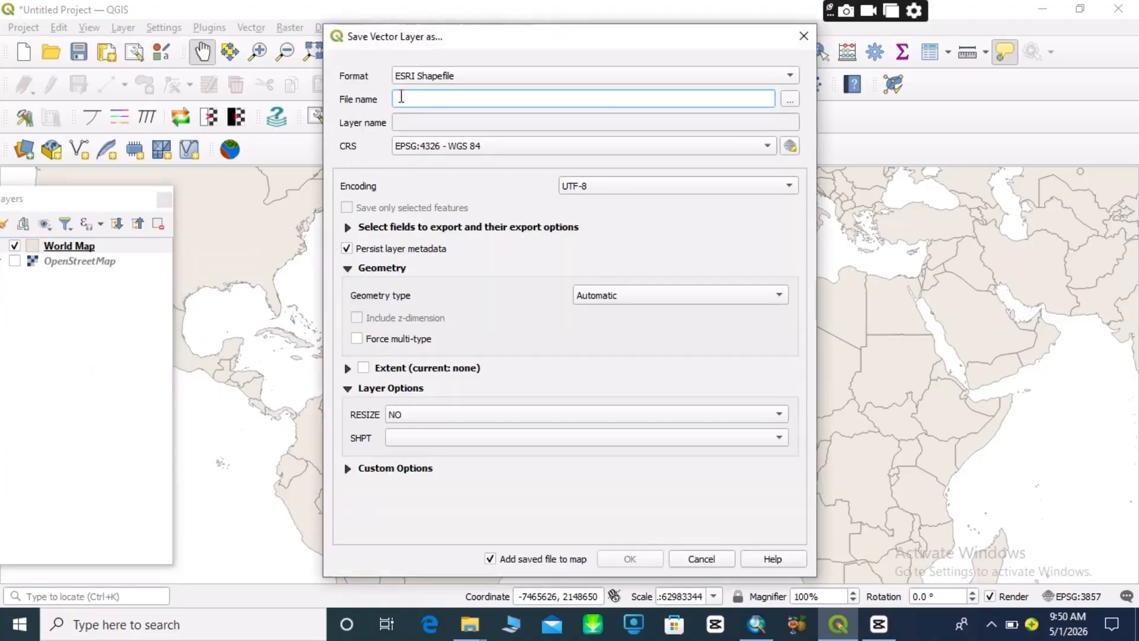
Export the layer as an ESRI Shapefile named World-Shapefile in the DIGITIZE folder and add it to the map.
type("World-s")
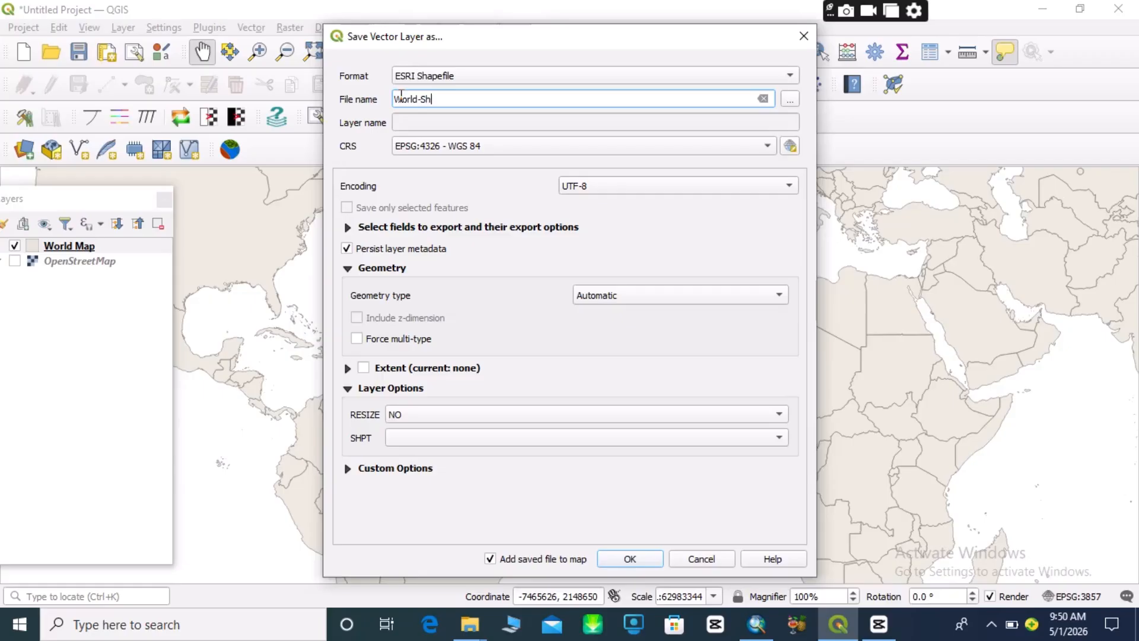
type("hapefile 1")
left_click(790, 99)
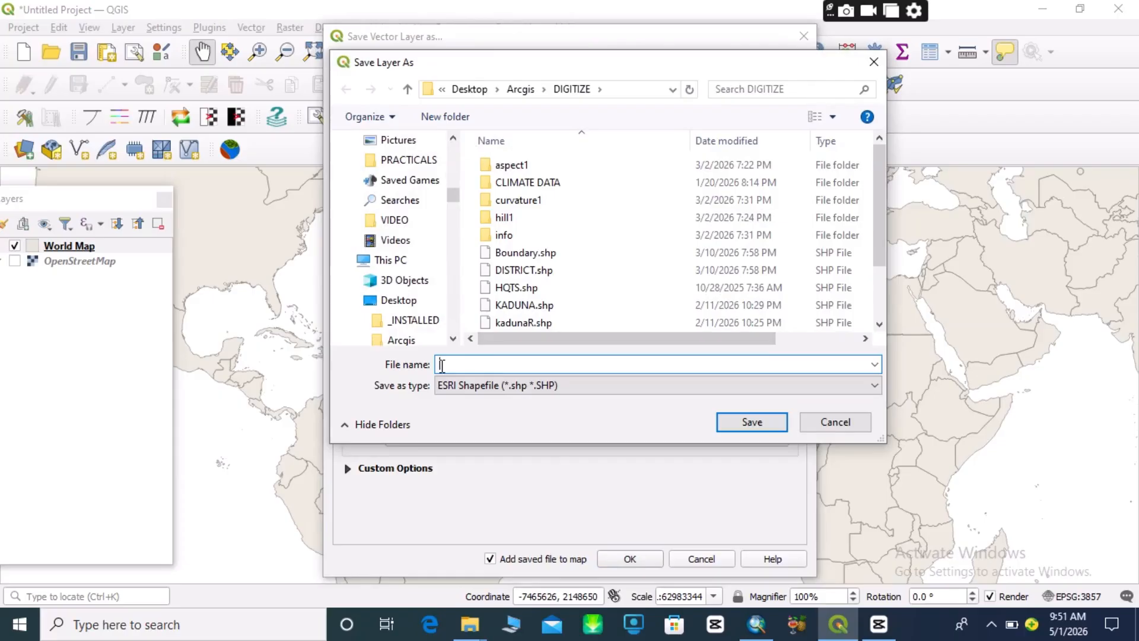
type("w")
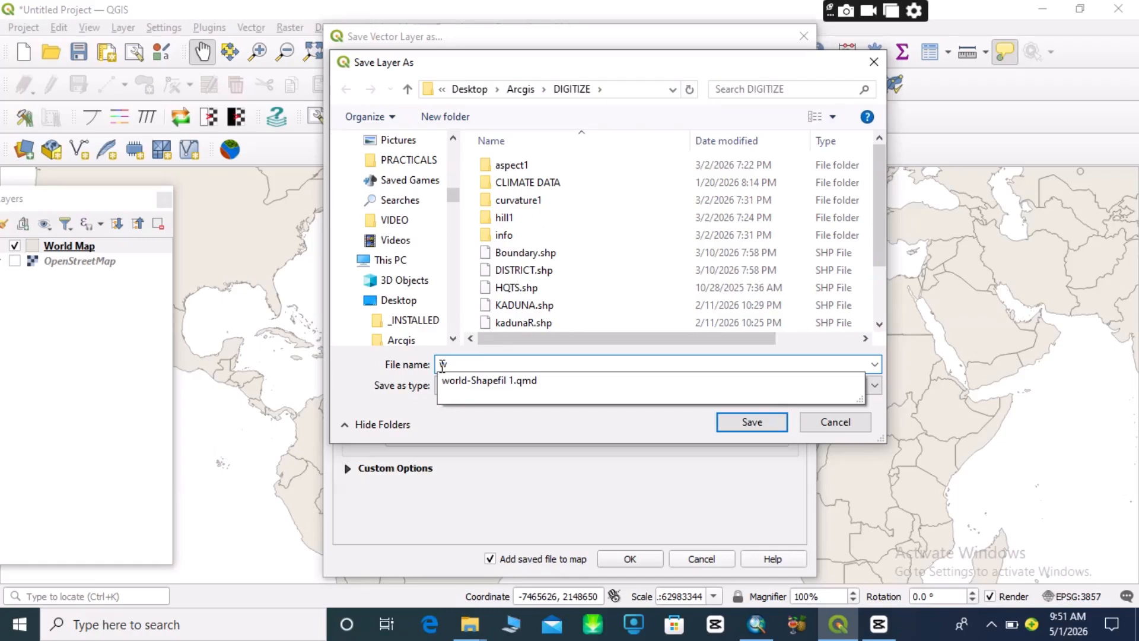
key("BackSpace")
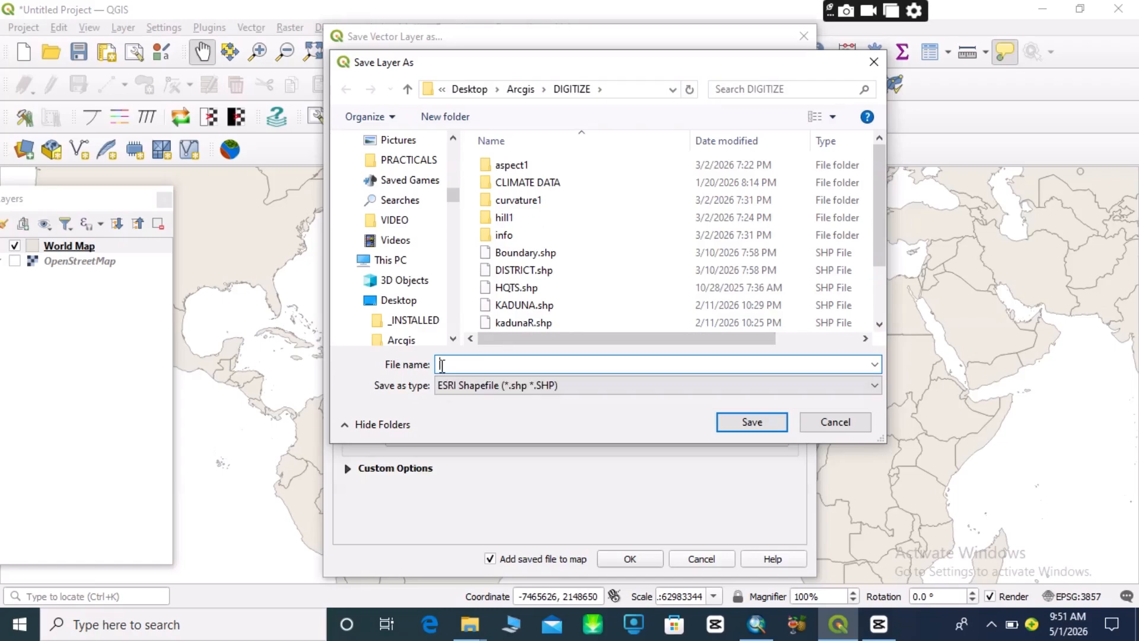
type("w")
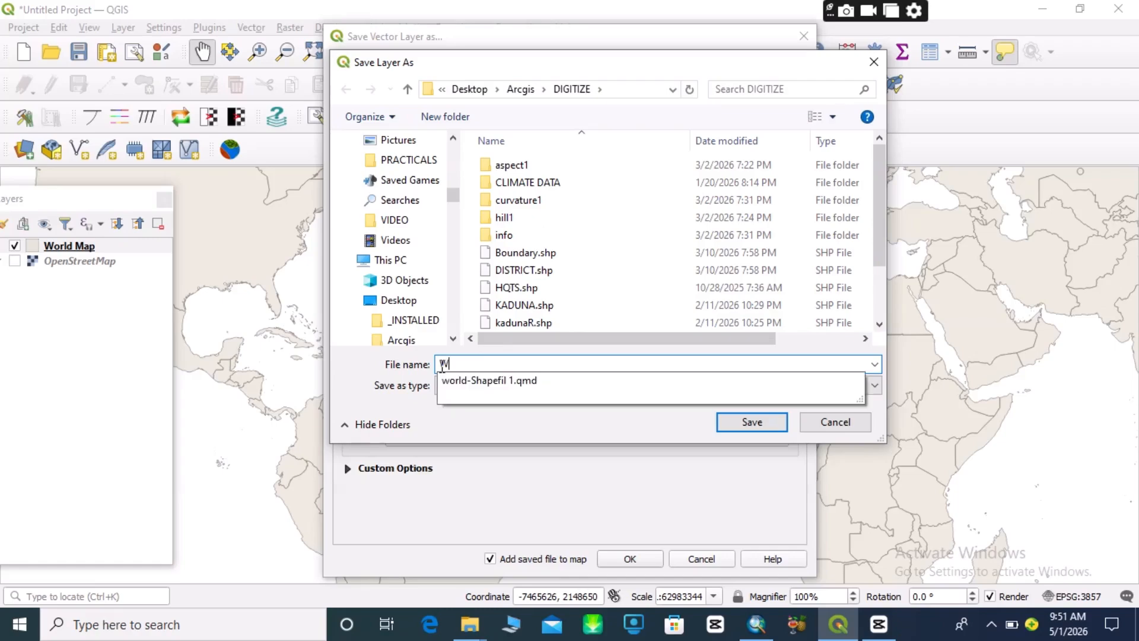
type("orlds")
key("BackSpace")
type("-Shapefile")
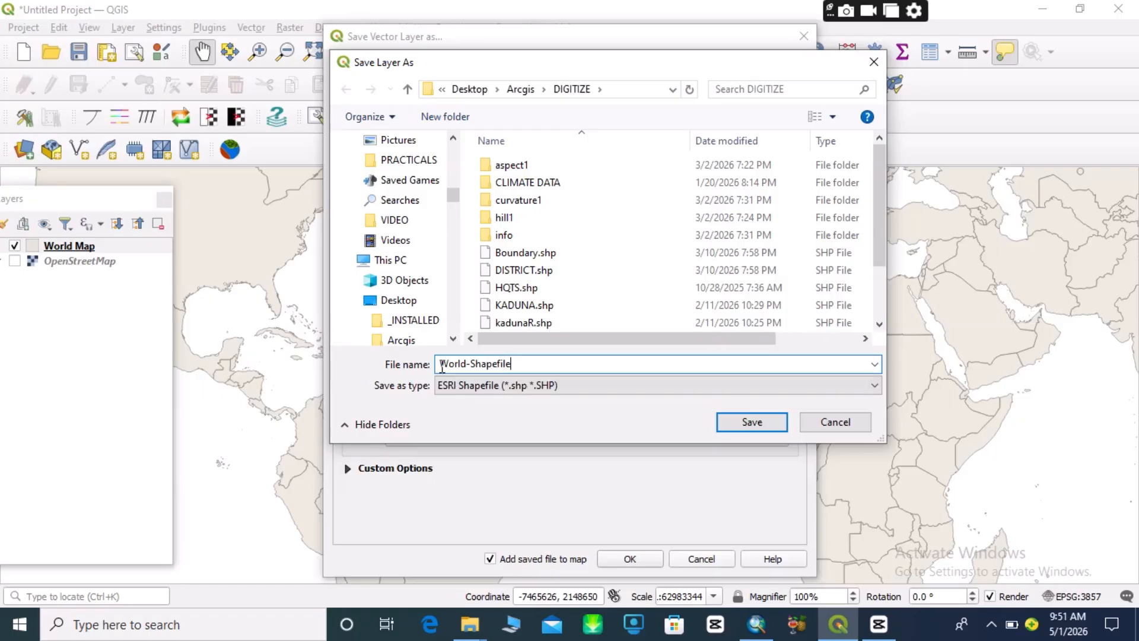
left_click(761, 423)
left_click(760, 420)
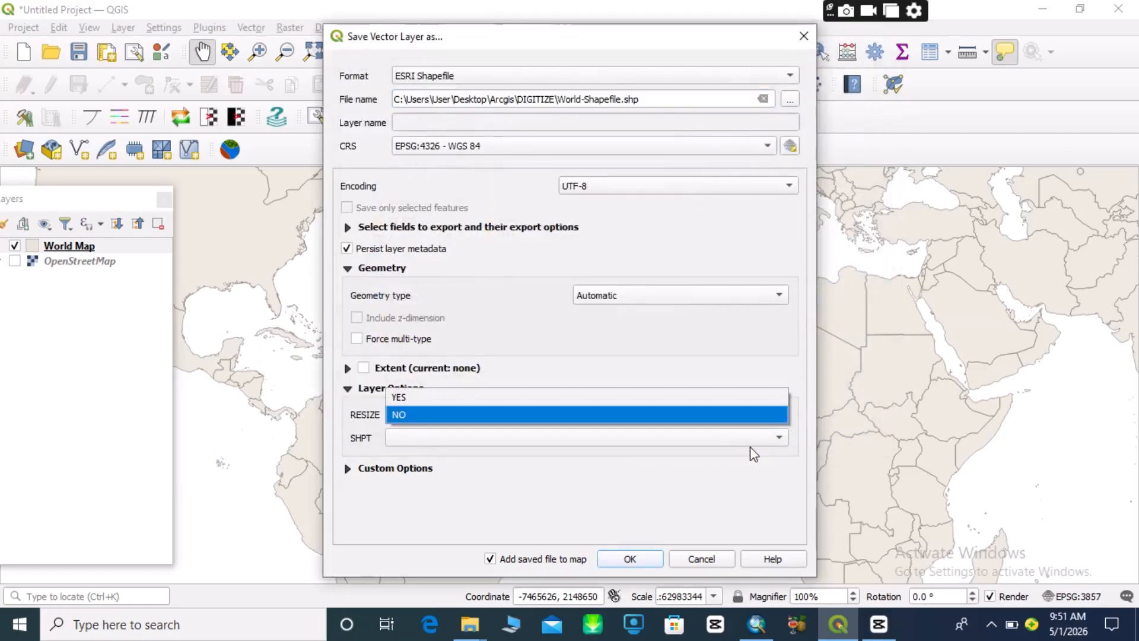
left_click(627, 560)
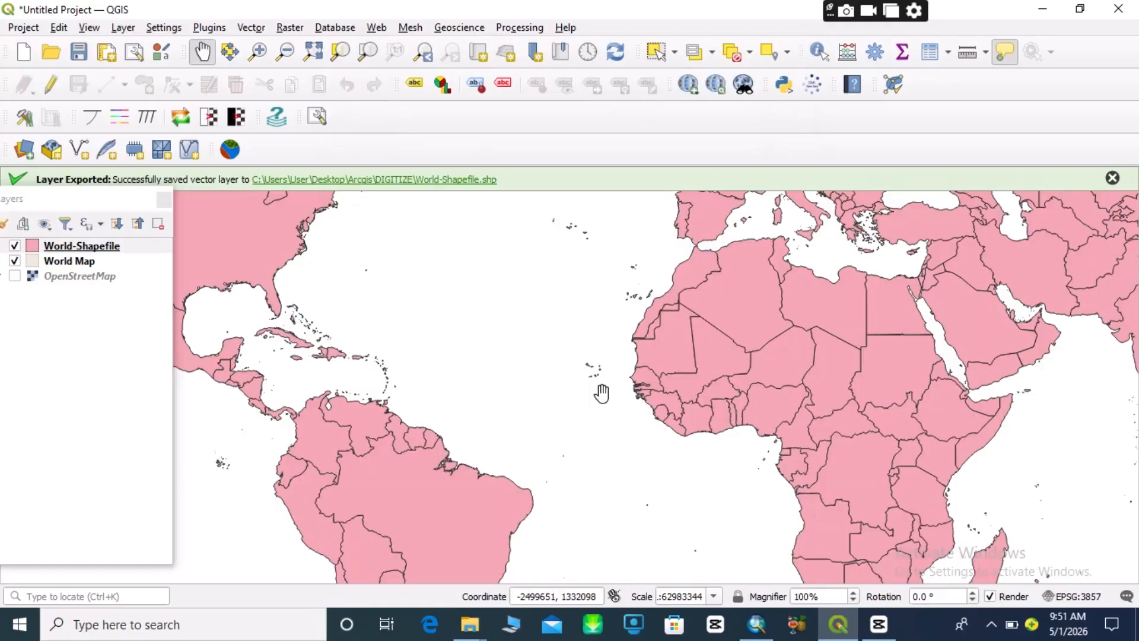
Open the World-Shapefile layer's symbology properties and switch the renderer to Categorized.
left_click_drag(816, 371, 673, 329)
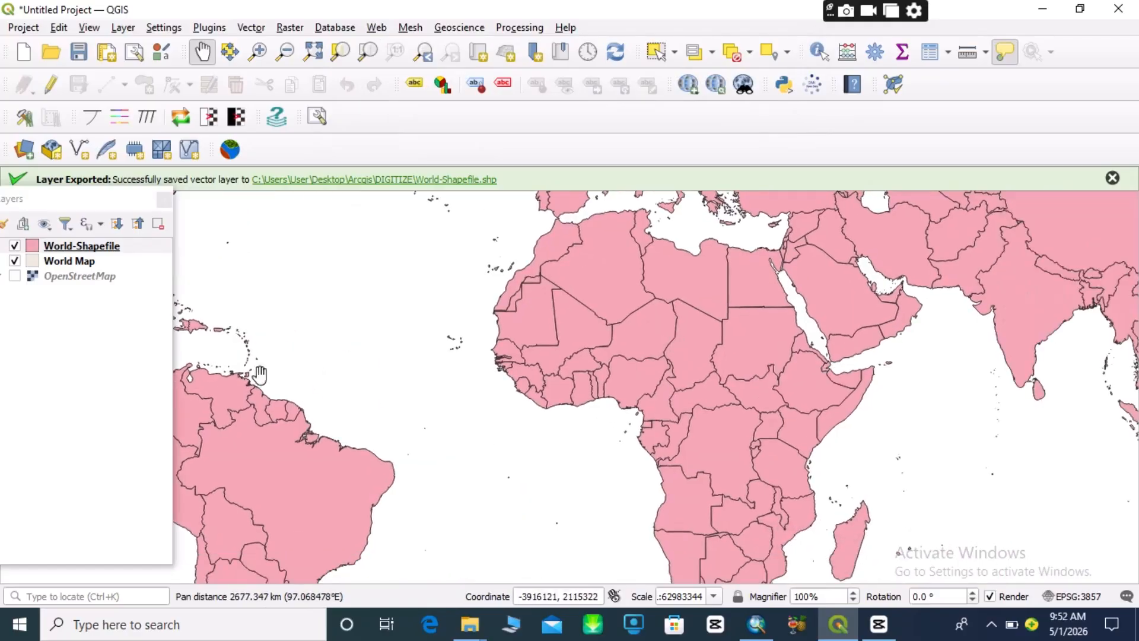
right_click(90, 248)
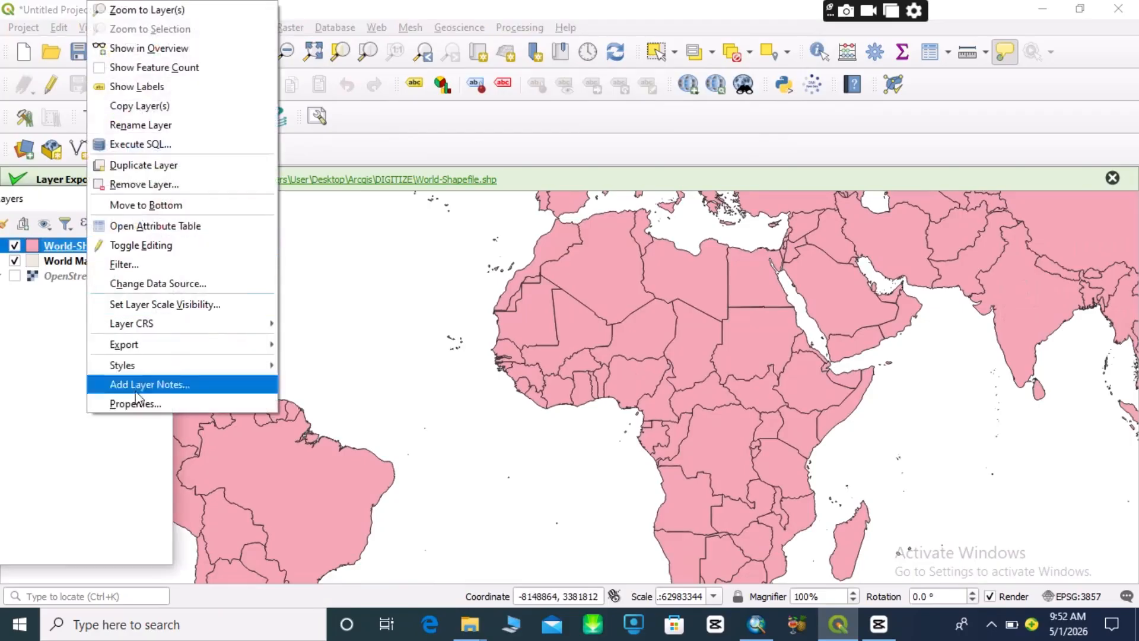
left_click(146, 402)
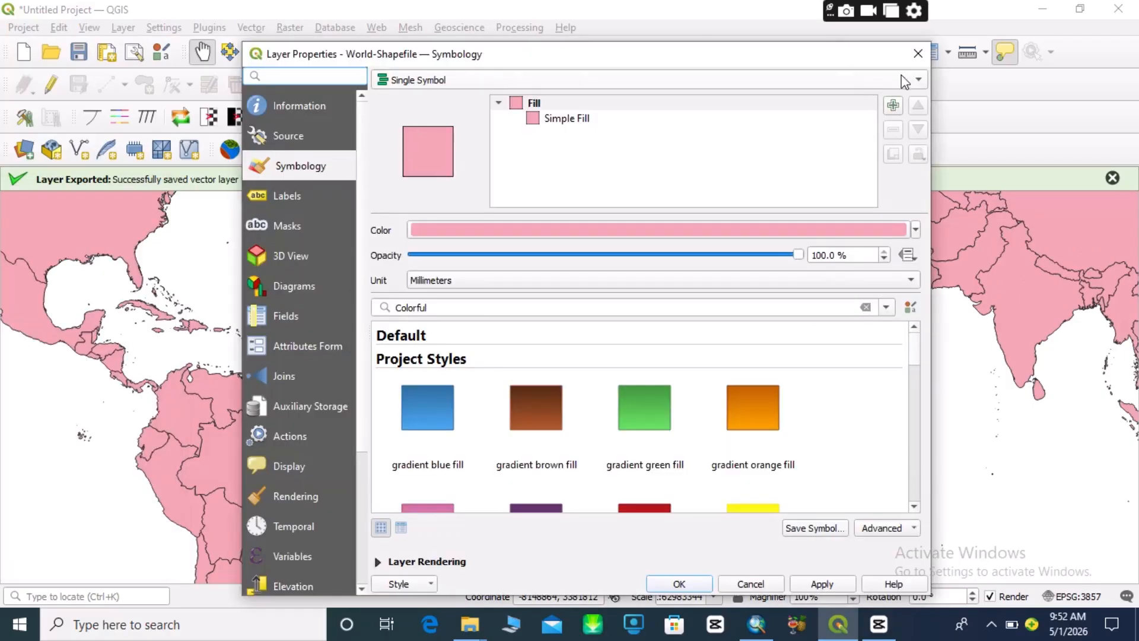
left_click(918, 79)
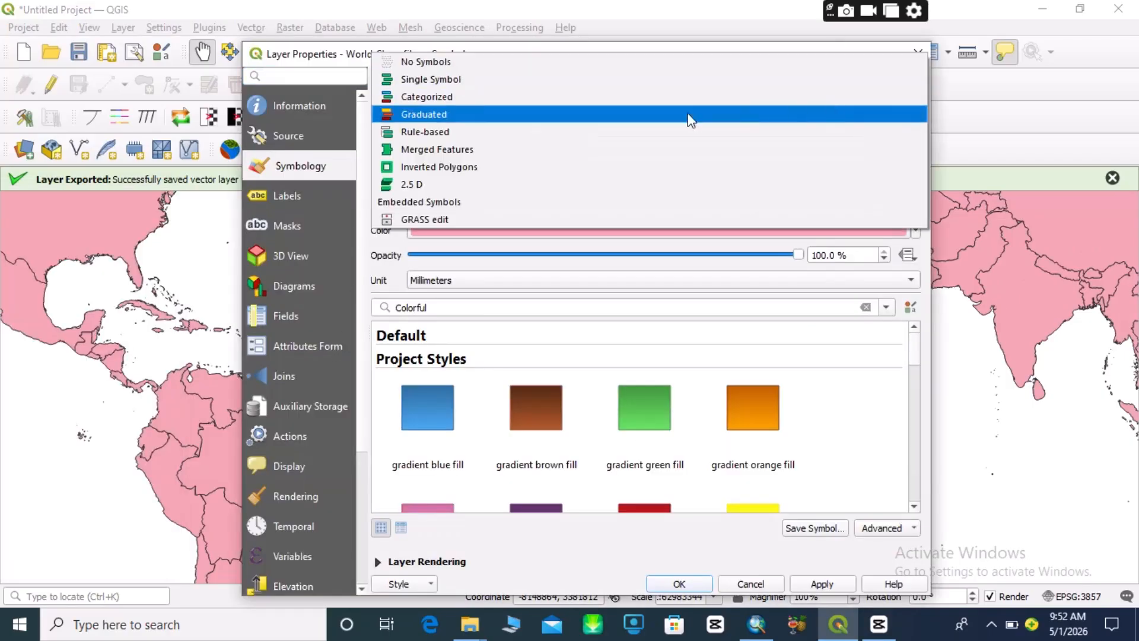
left_click(419, 96)
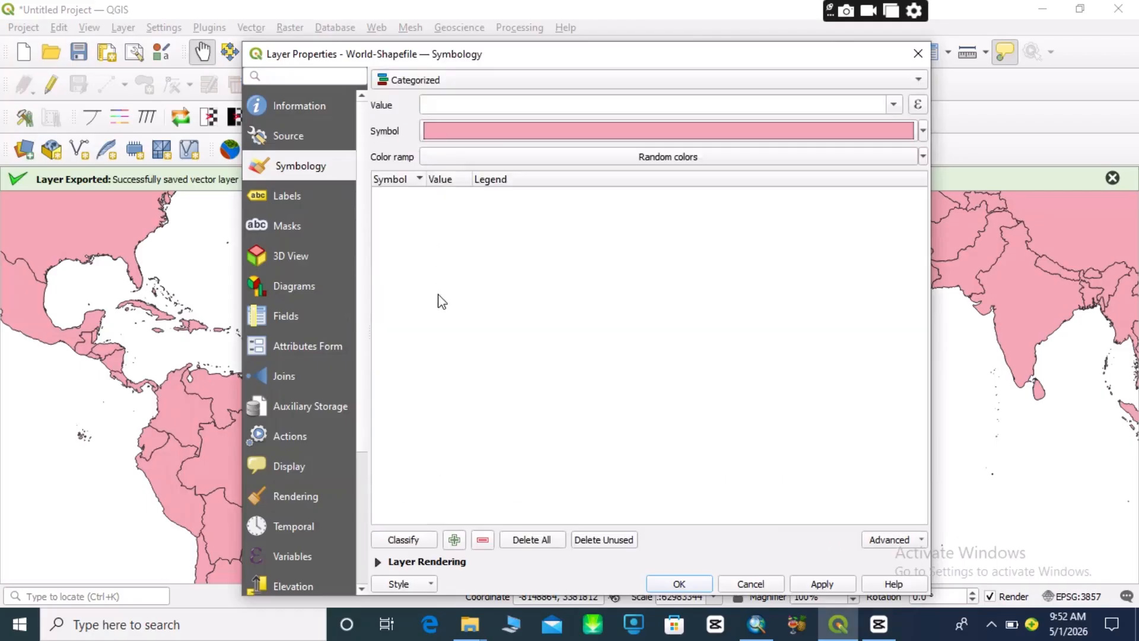
Classify the World-Shapefile symbology by the NAME field with random colors and apply it to the layer.
left_click(892, 107)
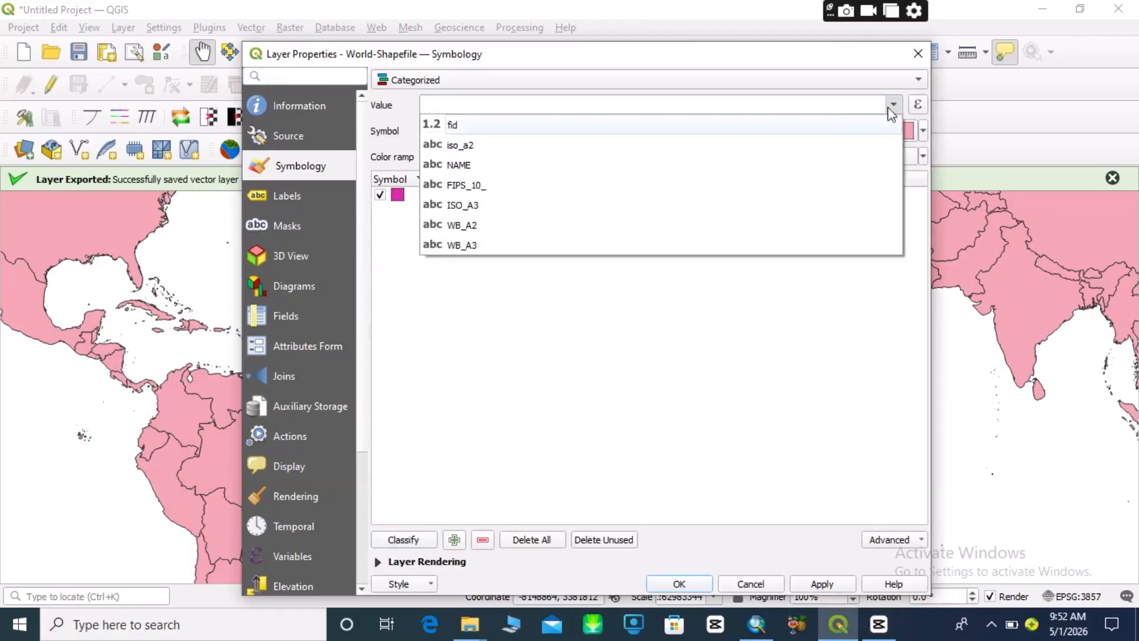
left_click(478, 165)
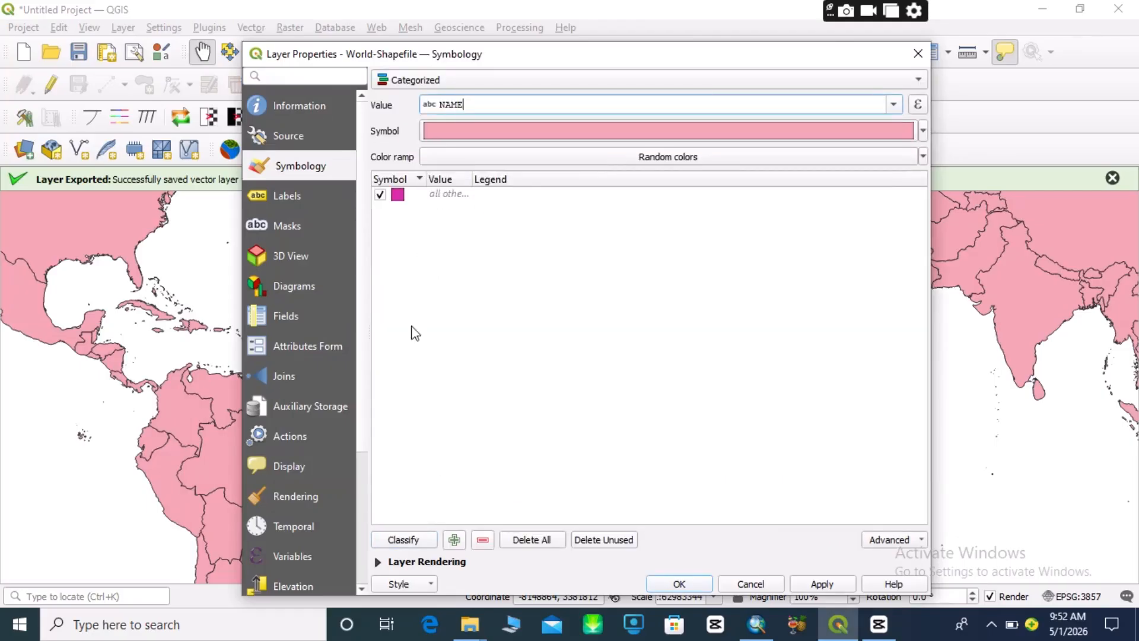
left_click(400, 541)
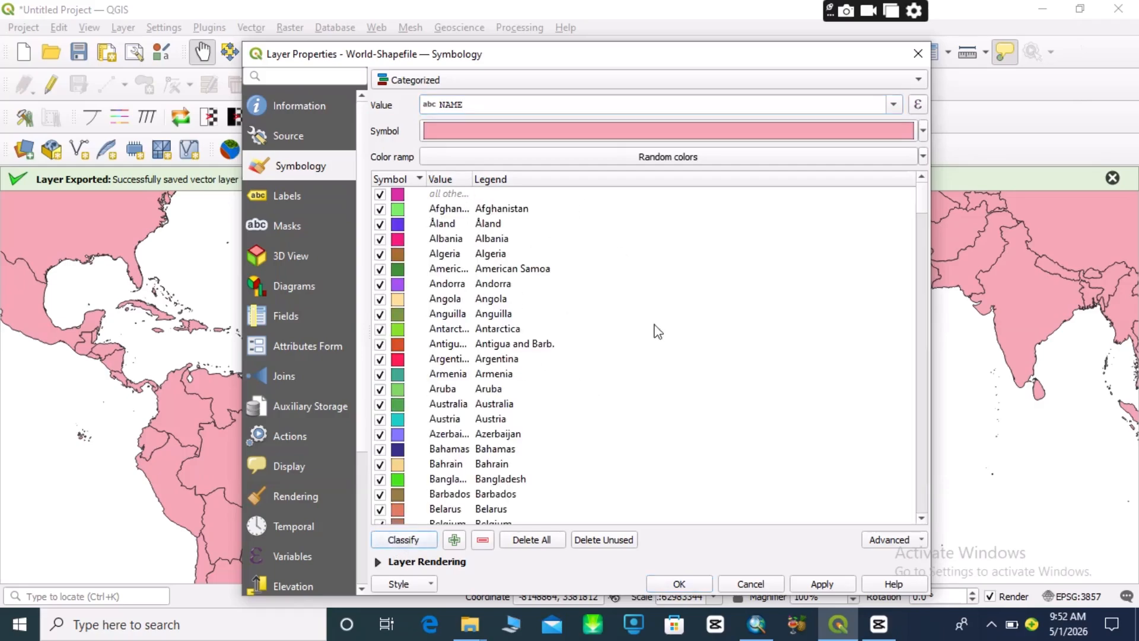
left_click(678, 586)
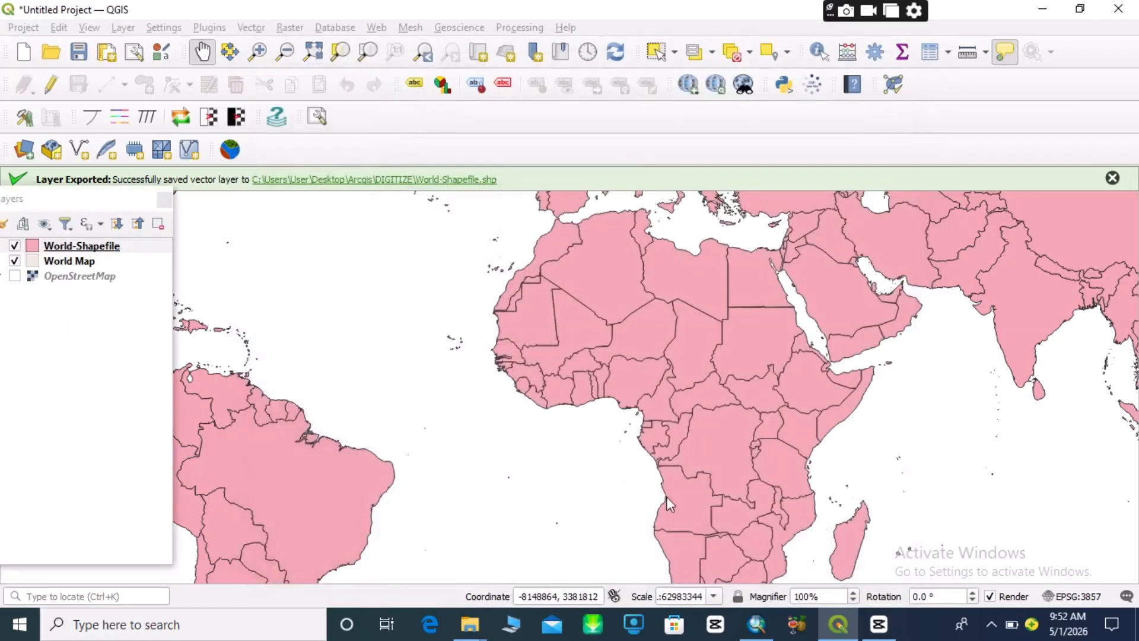
Examine the categorized country colors across the world map and dismiss the export message.
scroll(624, 389, "up", 1)
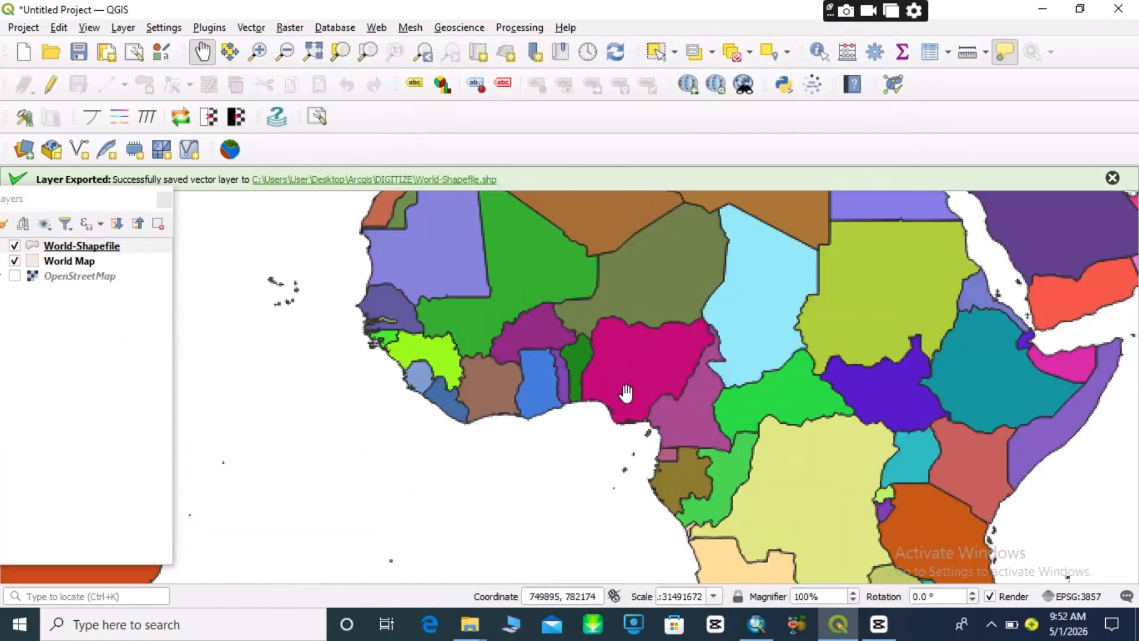
scroll(623, 389, "down", 1)
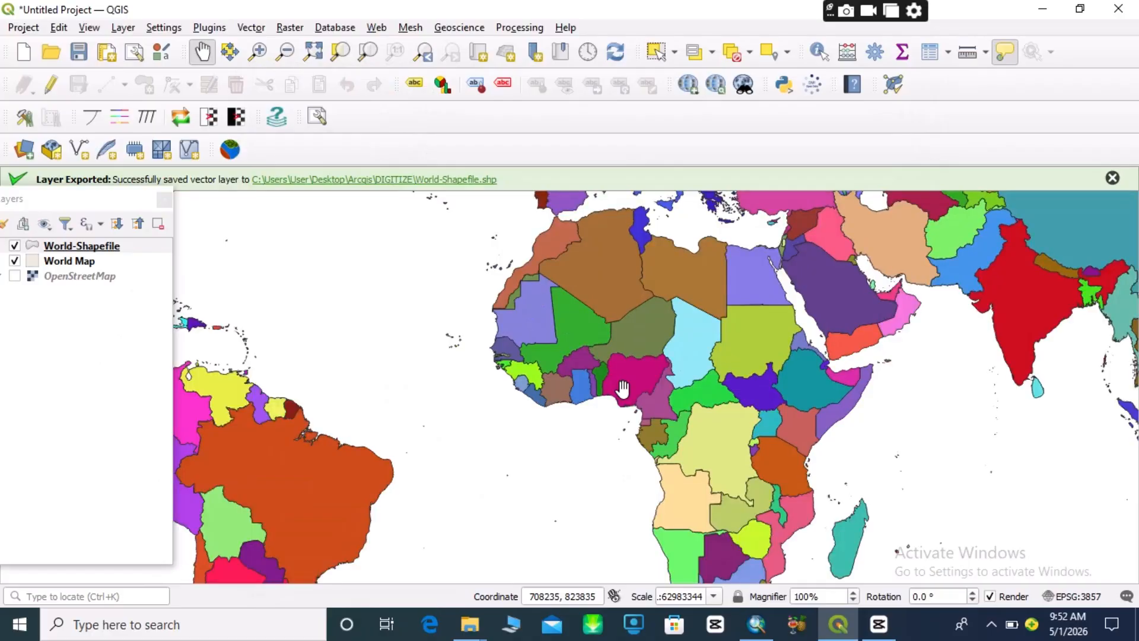
scroll(621, 390, "down", 1)
left_click_drag(753, 327, 721, 399)
left_click_drag(688, 335, 691, 371)
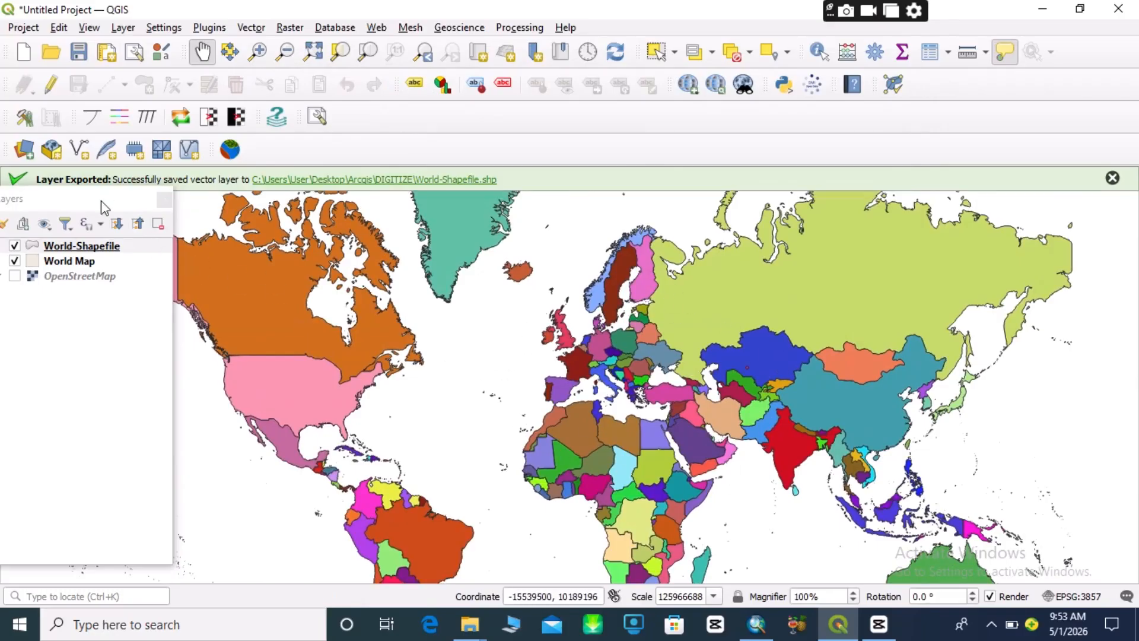
left_click_drag(357, 376, 426, 378)
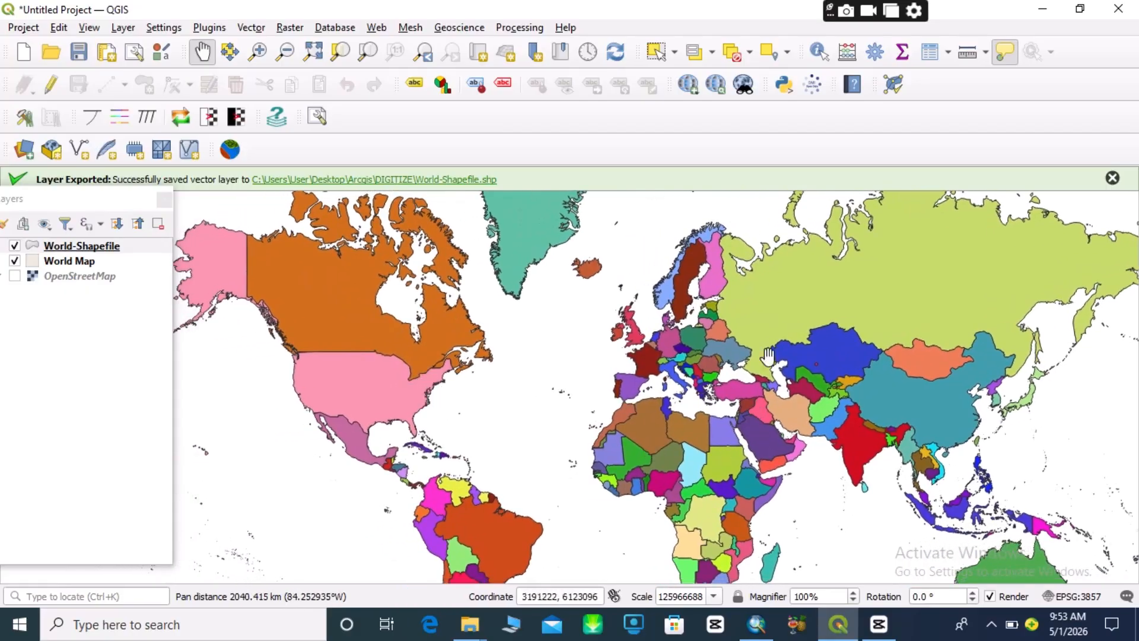
left_click(1112, 178)
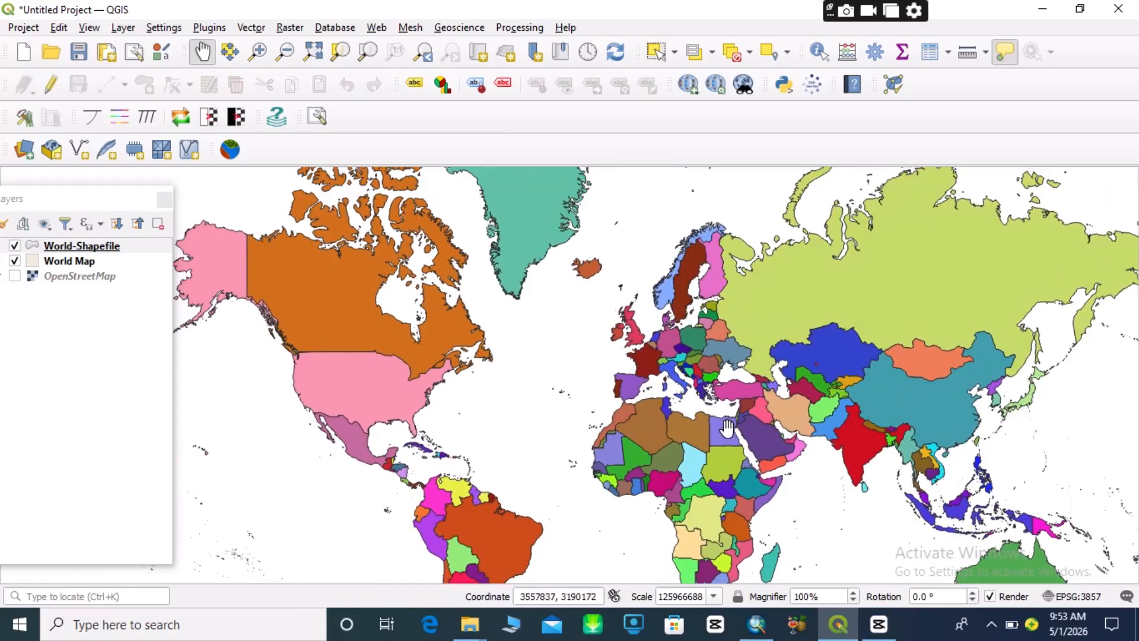
left_click_drag(726, 428, 753, 354)
left_click_drag(719, 379, 717, 381)
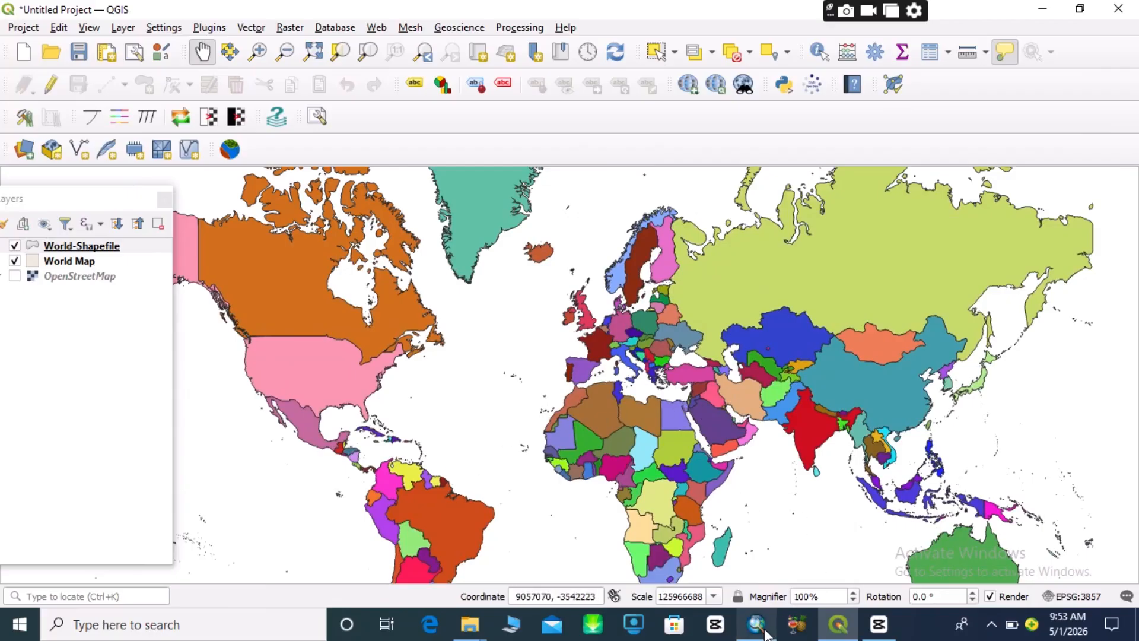
Switch to ArcMap, move the Create Features window aside, and add World-Shapefile.shp from the DIGITIZE folder to the map.
mouse_move(762, 630)
left_click(739, 564)
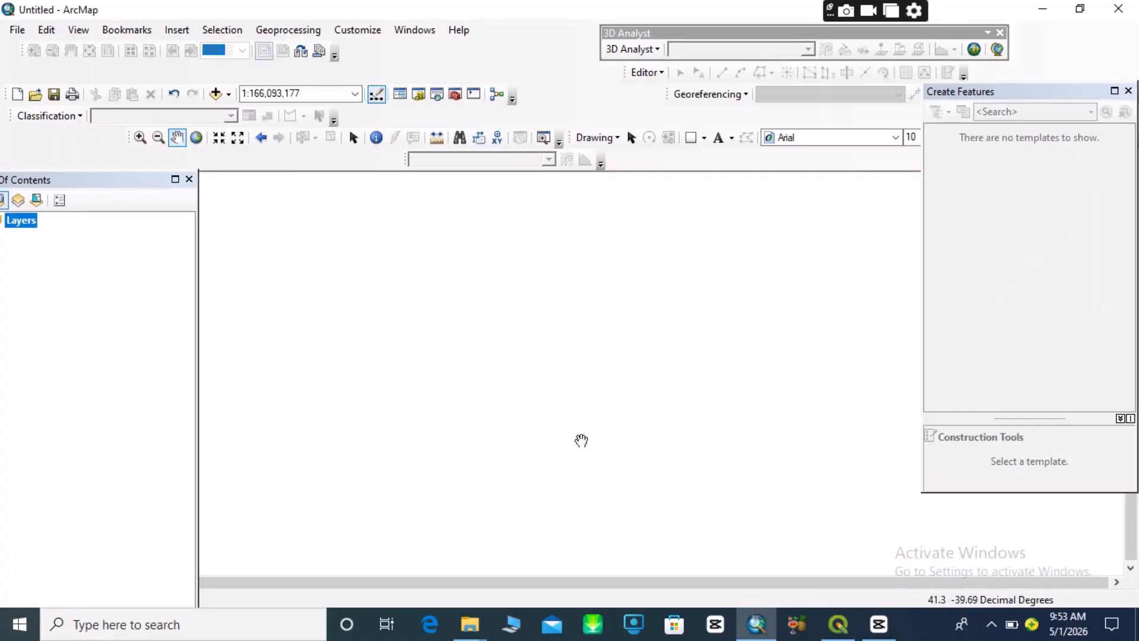
left_click_drag(1002, 95, 1085, 181)
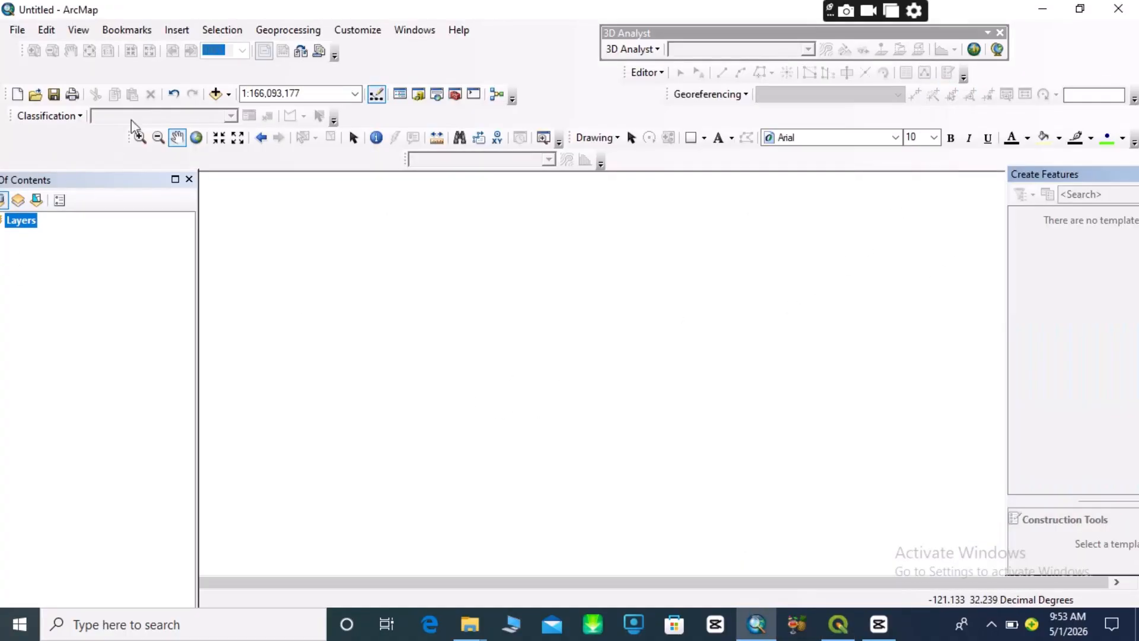
left_click(228, 94)
left_click(250, 113)
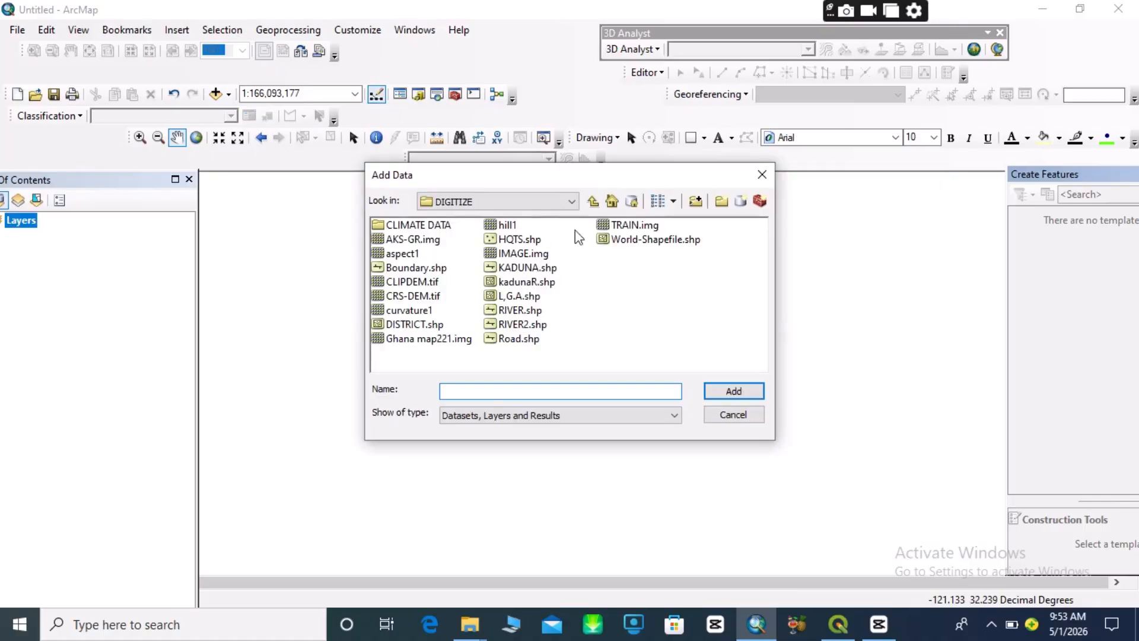
left_click(633, 241)
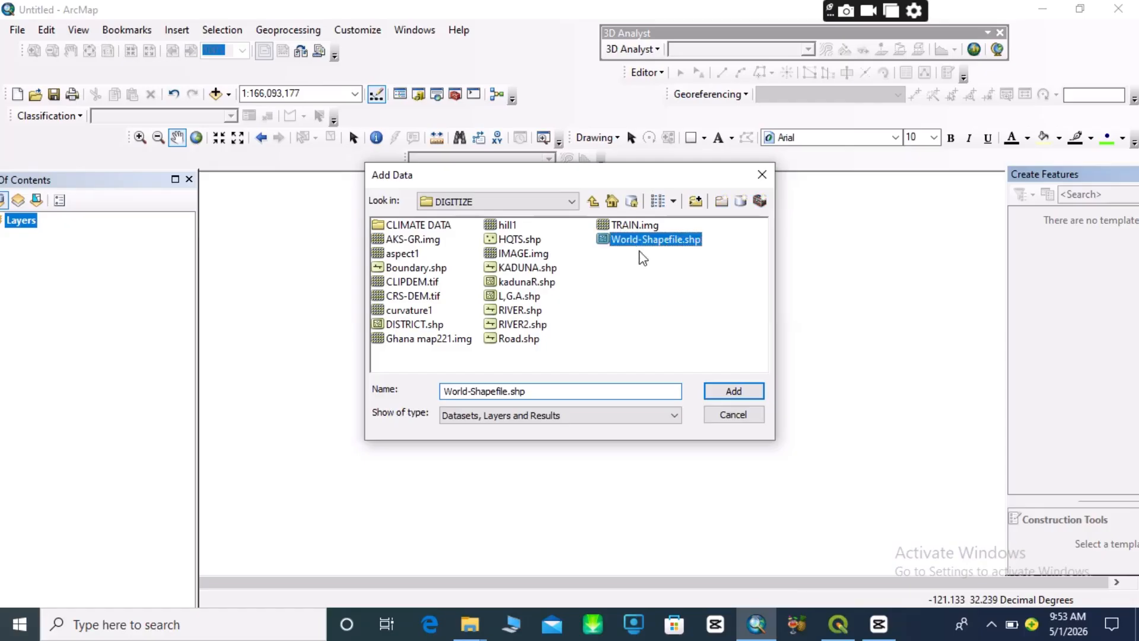
left_click(752, 394)
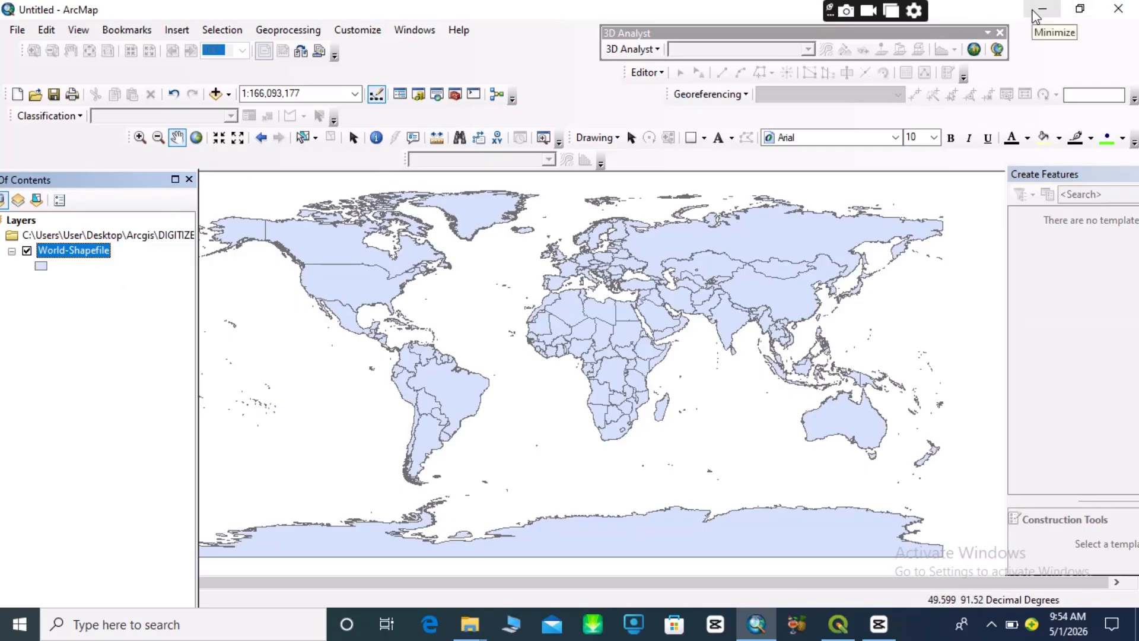
Return to QGIS and examine the country records in the World-Shapefile attribute table, sorted ascending by NAME.
left_click(1041, 11)
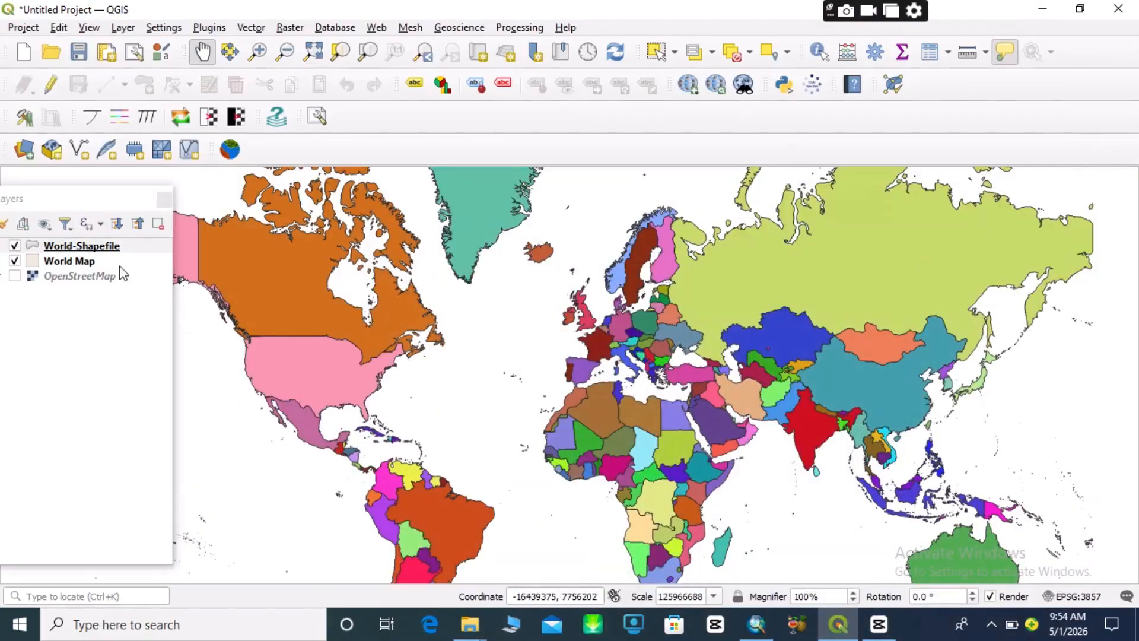
right_click(93, 249)
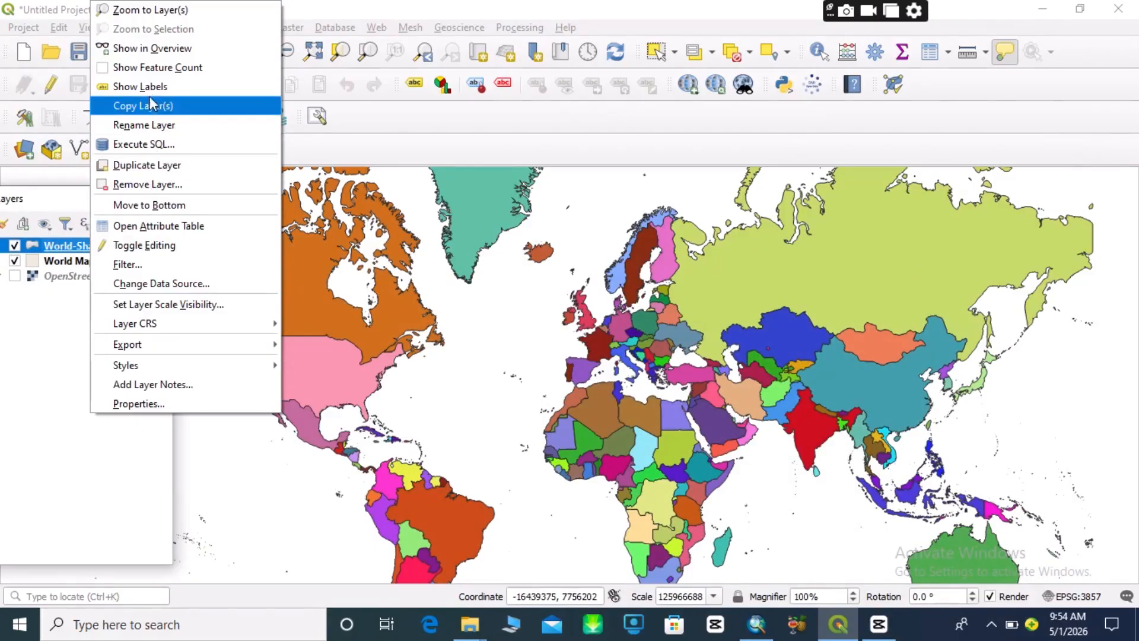
left_click(160, 226)
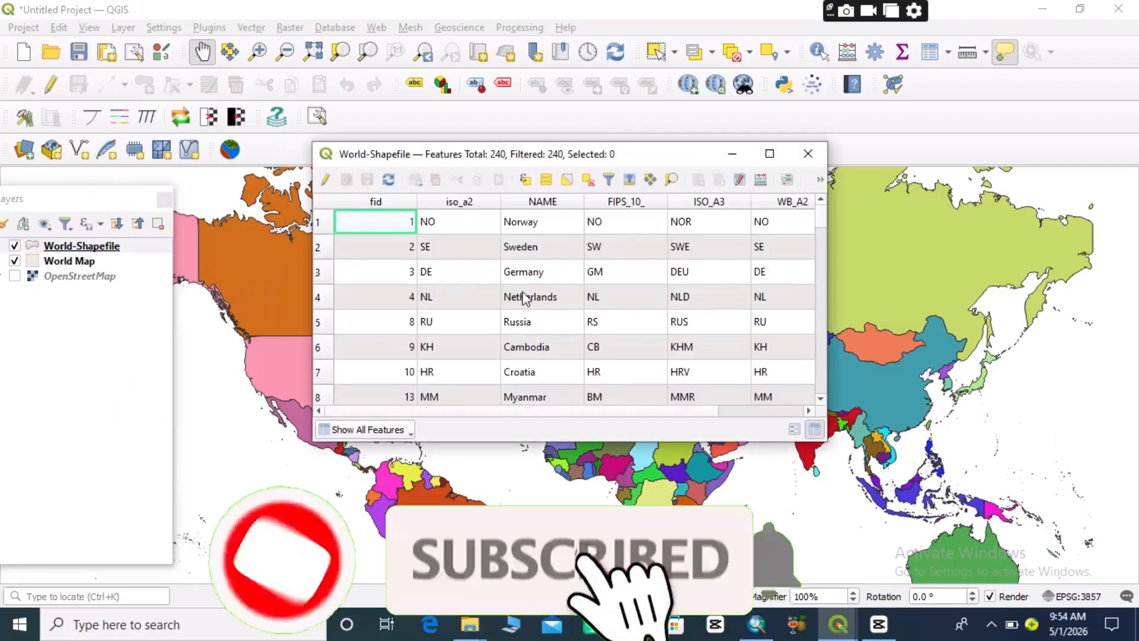
left_click(537, 203)
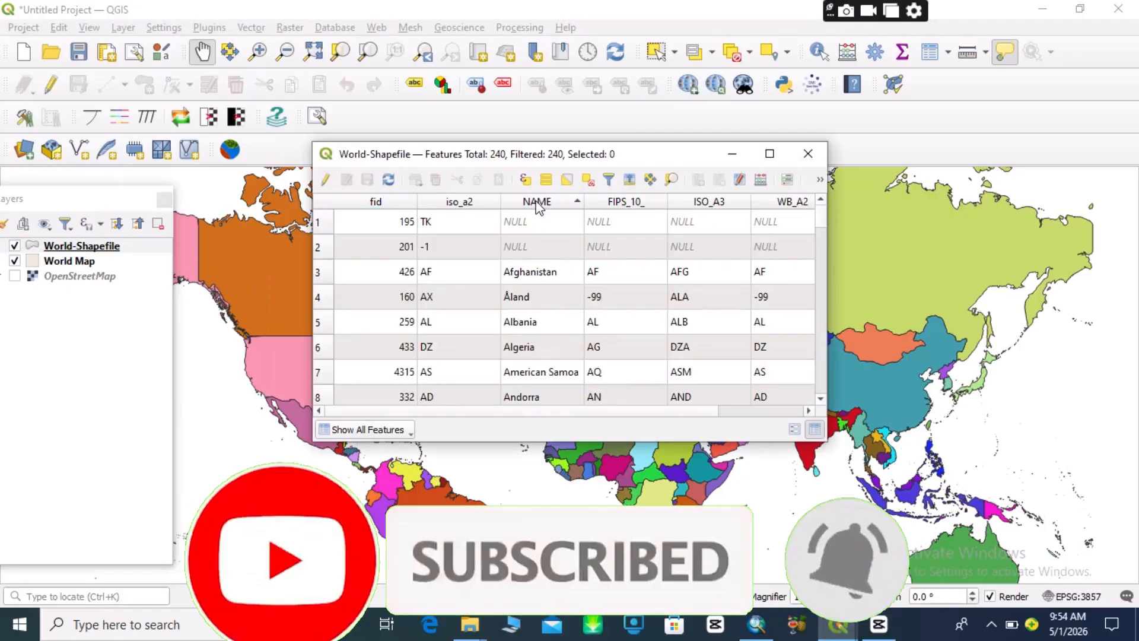
scroll(522, 299, "down", 7)
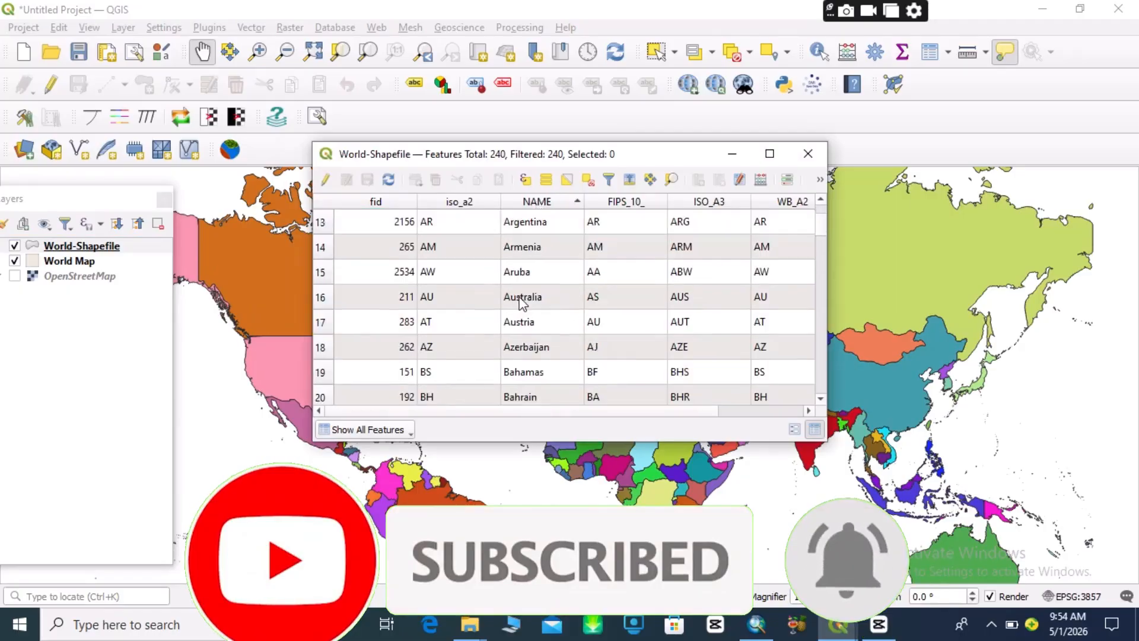
scroll(522, 303, "down", 12)
scroll(522, 302, "up", 3)
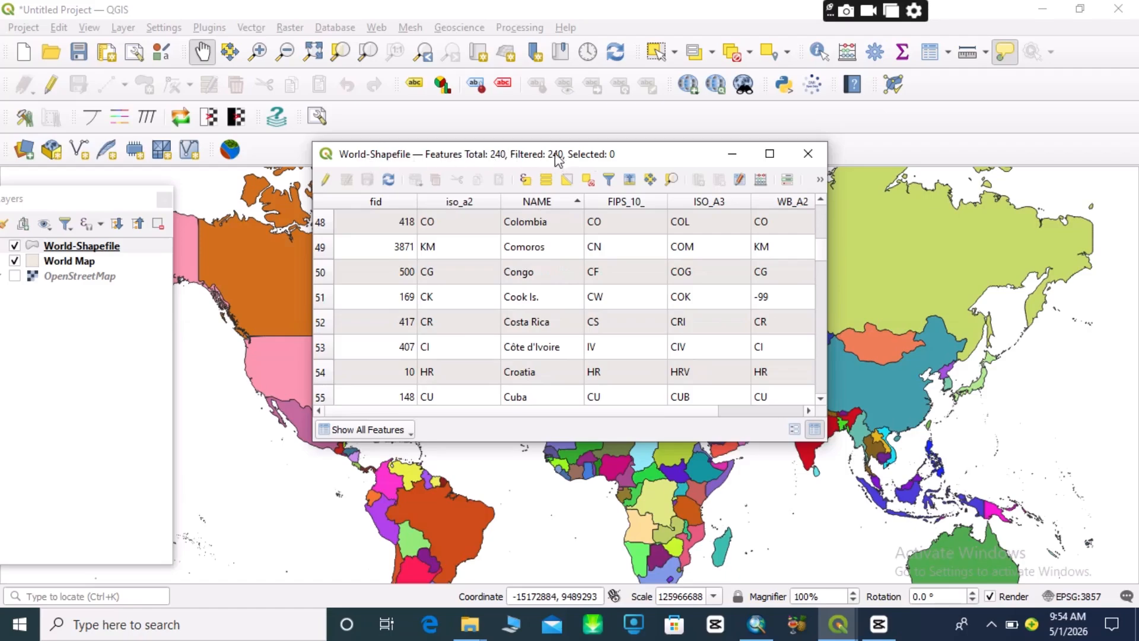
left_click(808, 155)
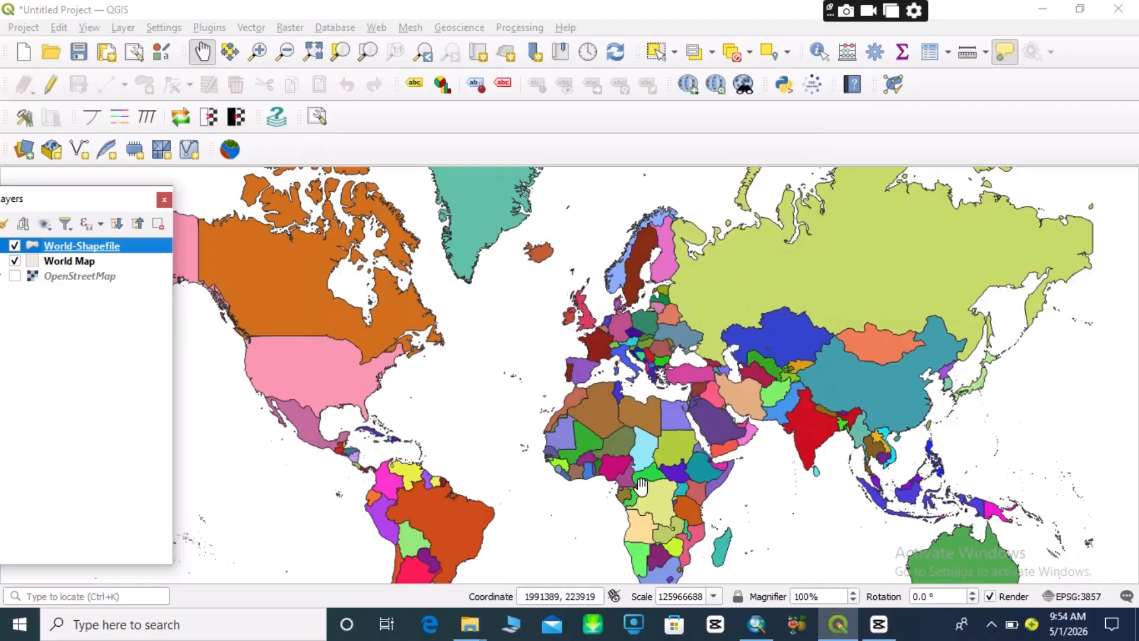
left_click_drag(633, 482, 639, 433)
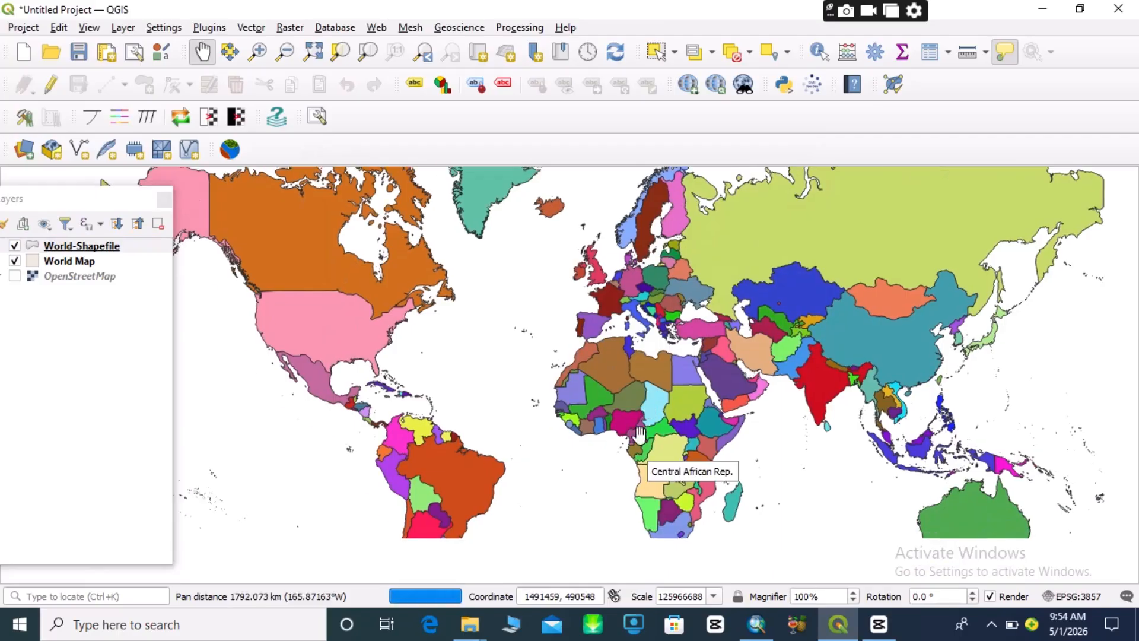
left_click_drag(678, 350, 669, 406)
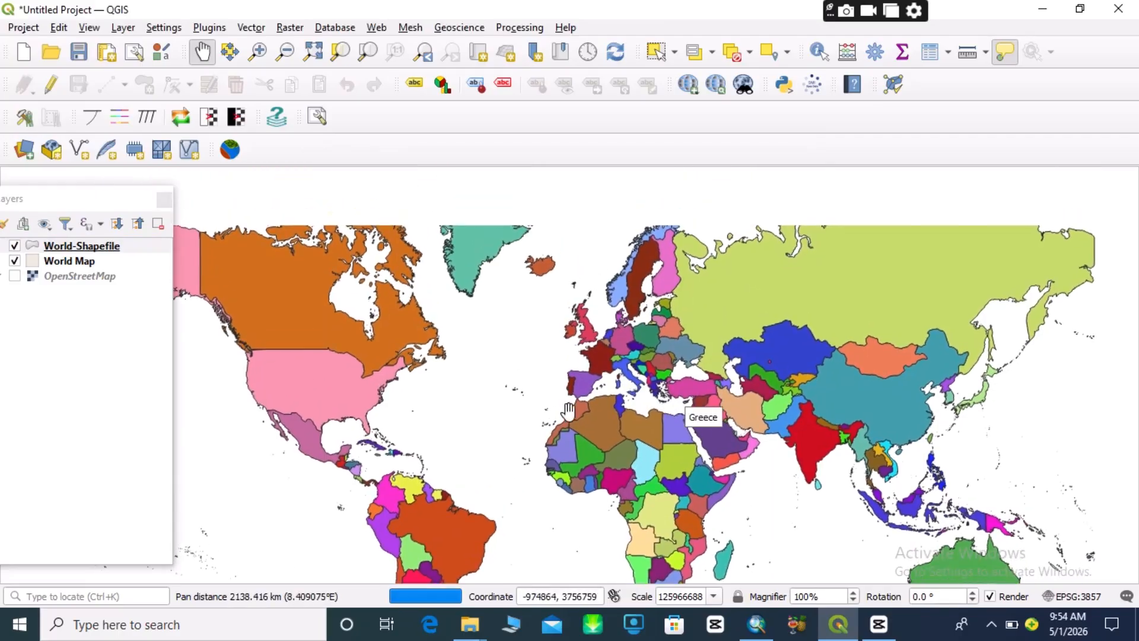